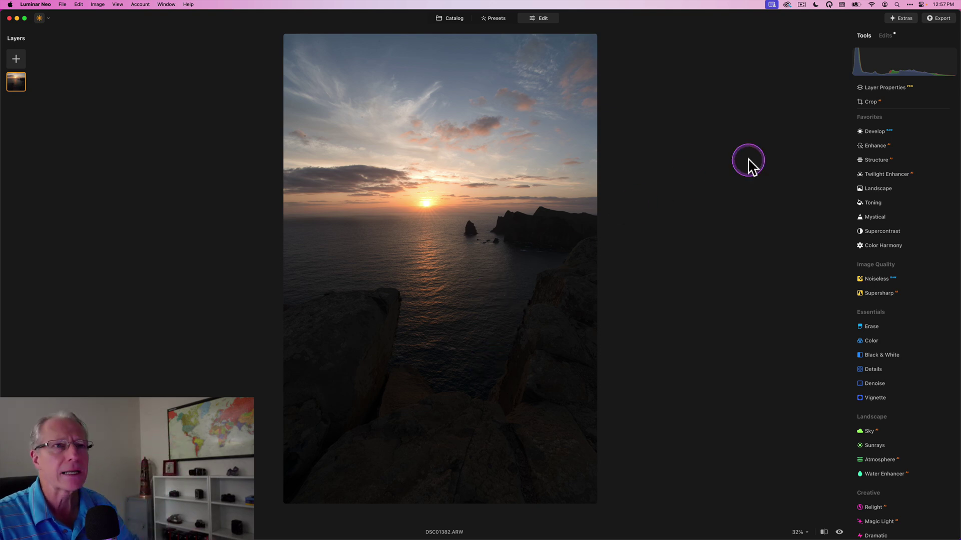
- In Develop, lift Shadows to 65 to reveal the dark rocks
left_click(875, 132)
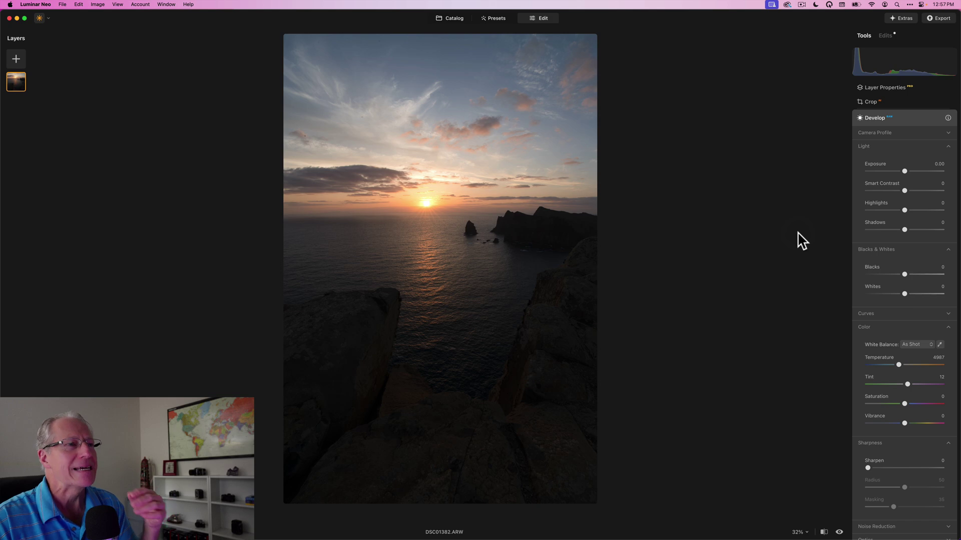
left_click(905, 171)
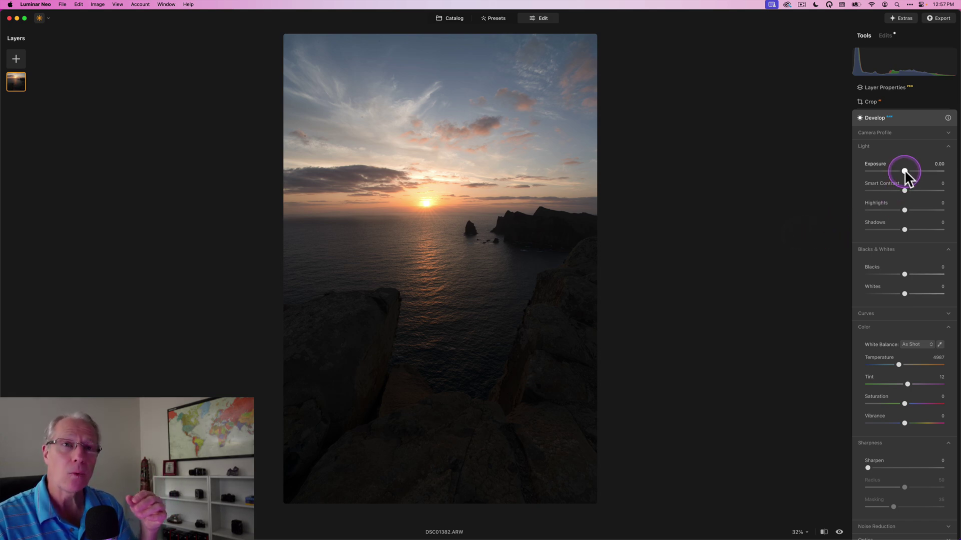
left_click_drag(904, 170, 929, 226)
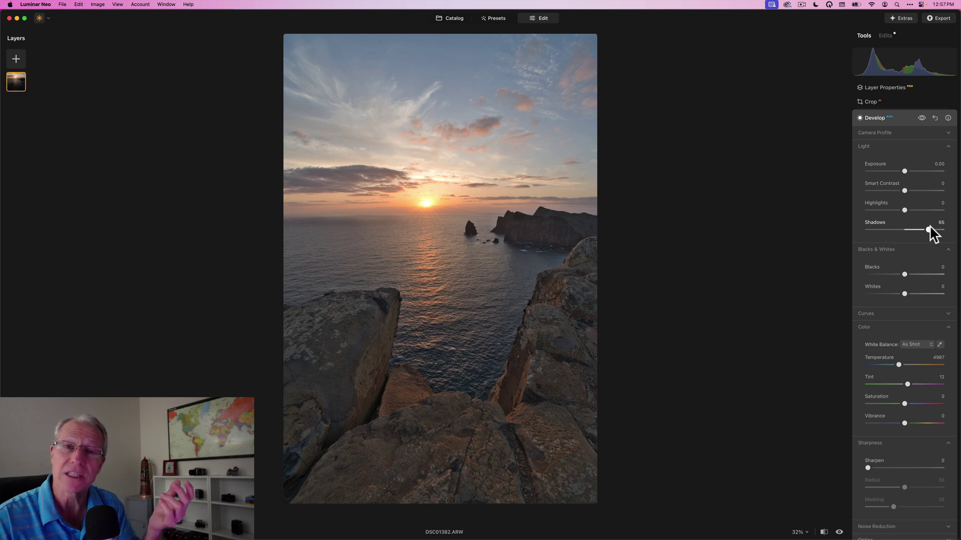
- Set Smart Contrast 38, Highlights -48 and Exposure -0.11, then compare before and after
left_click(901, 184)
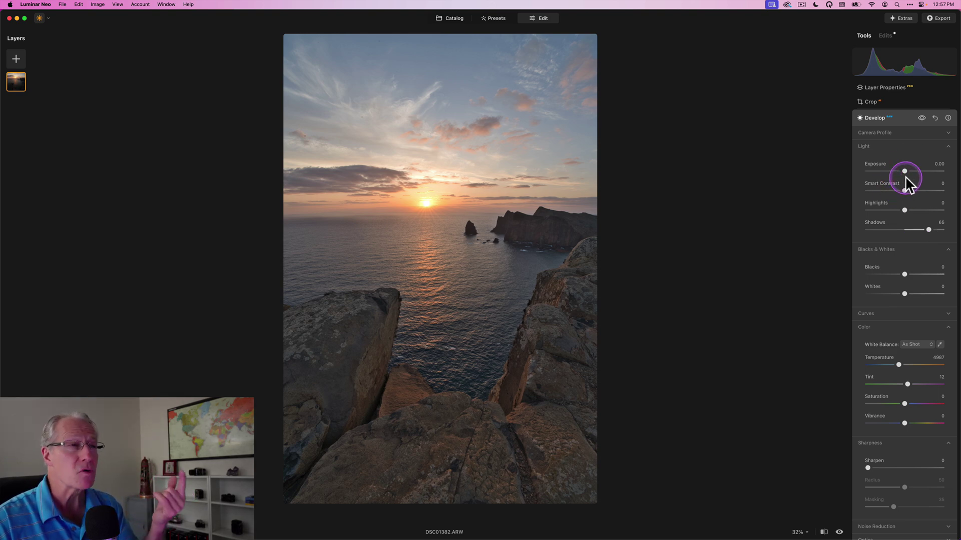
left_click(906, 209)
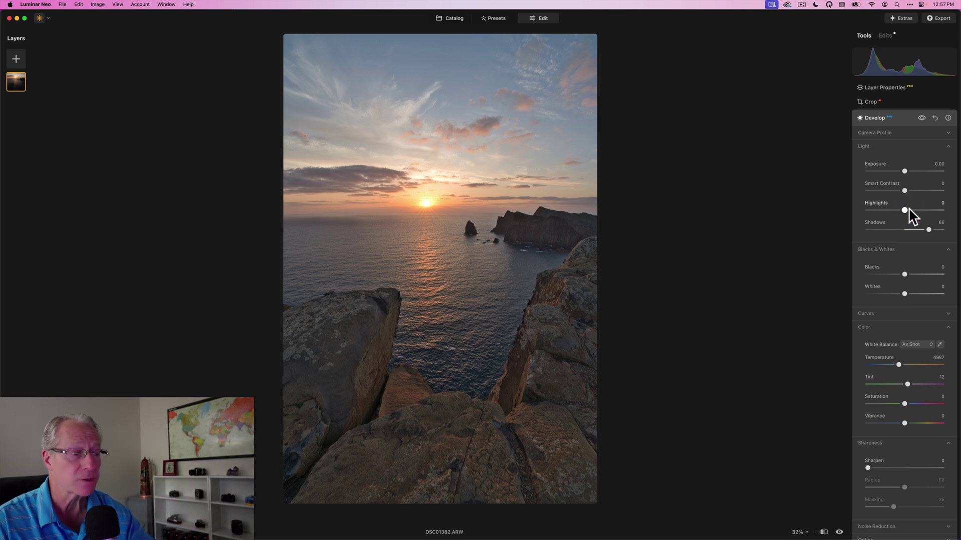
left_click(906, 171)
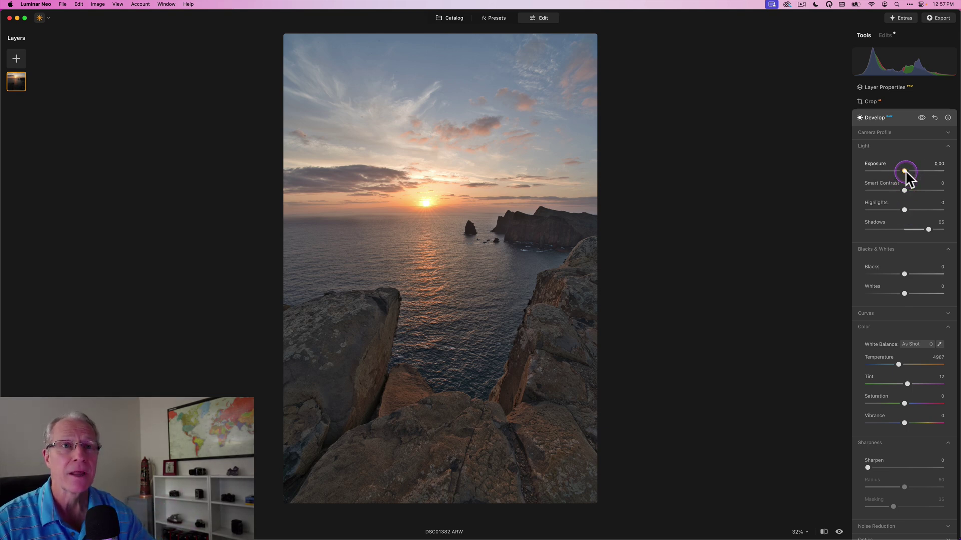
left_click_drag(905, 171, 886, 212)
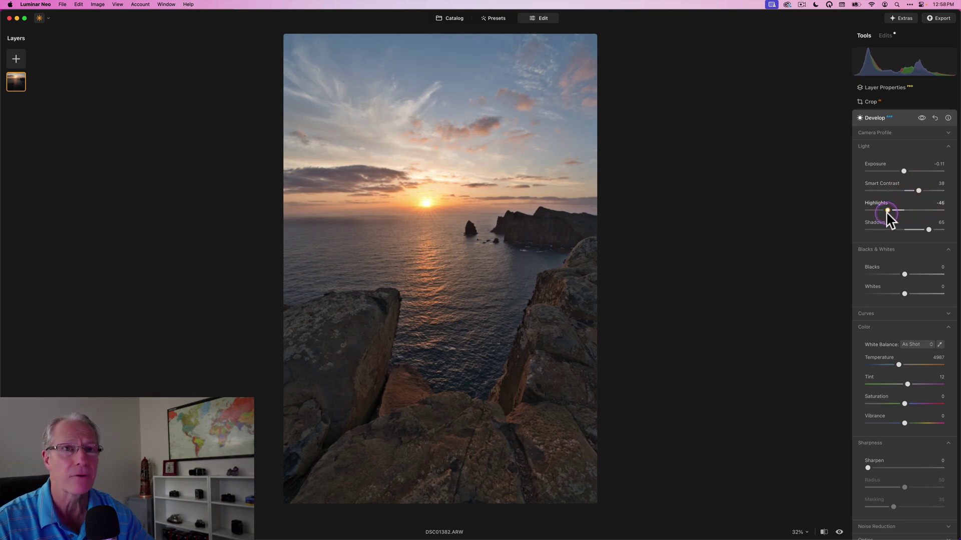
left_click_drag(885, 211, 885, 212)
left_click(921, 118)
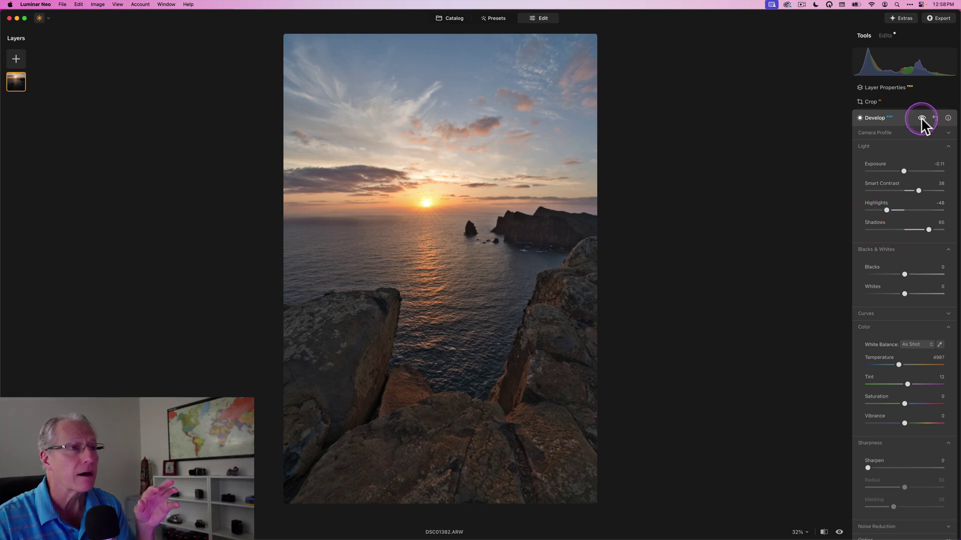
left_click(922, 118)
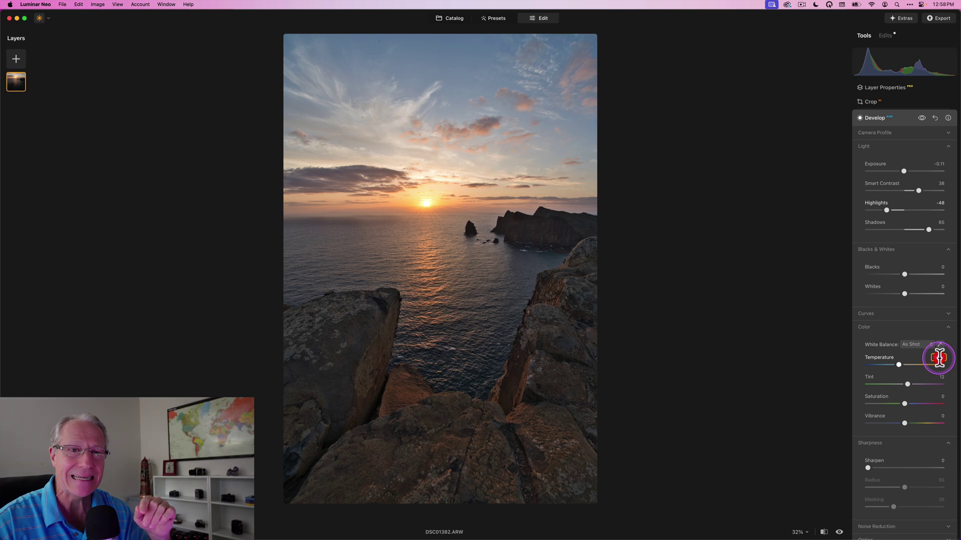
- Set the white balance Temperature to 4676
left_click(937, 358)
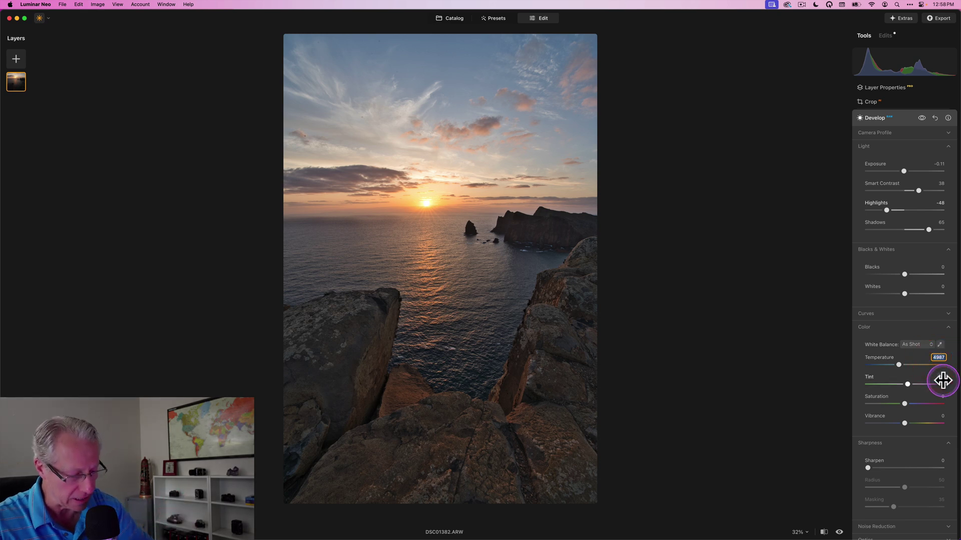
type("4")
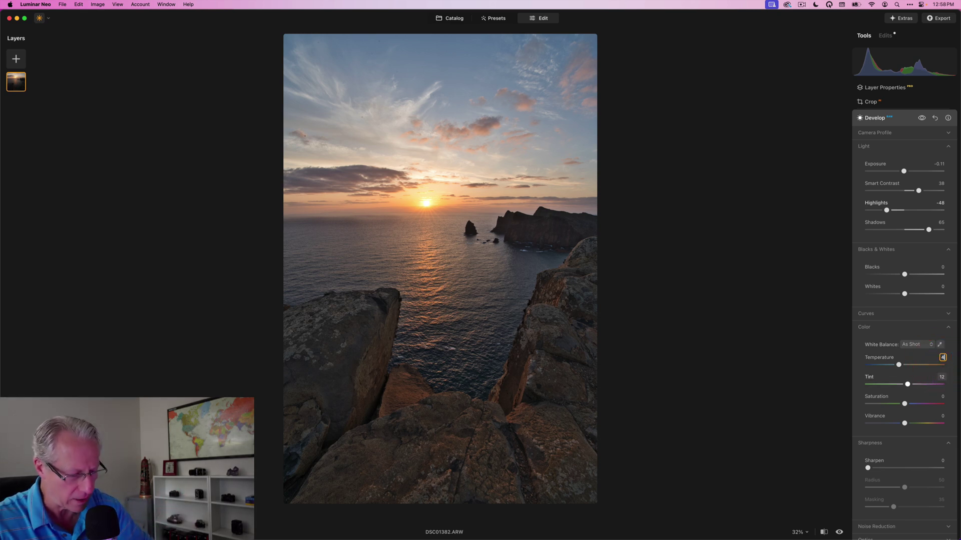
type("676")
key("Return")
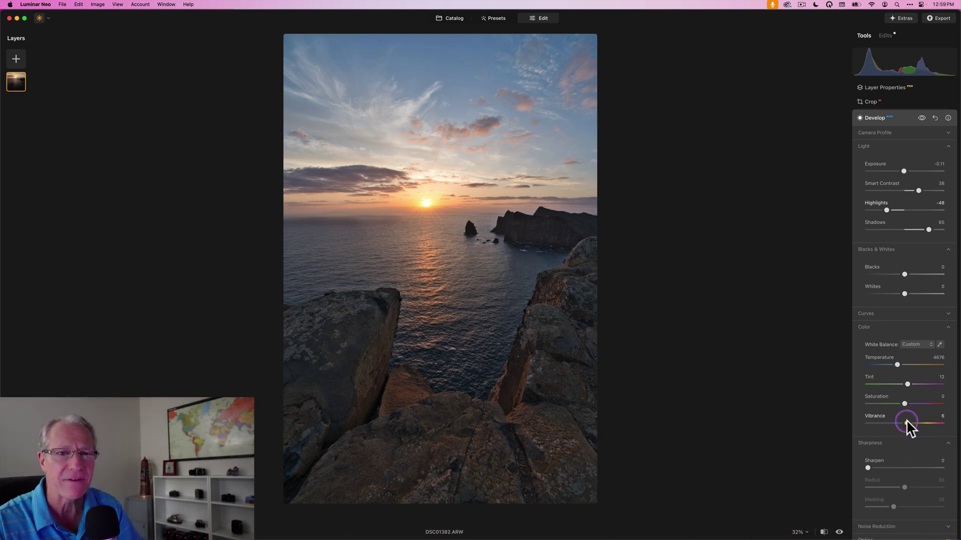
- Set Vibrance to 5 and Sharpen to 20, compare the edits, then collapse Develop
left_click_drag(906, 420, 905, 420)
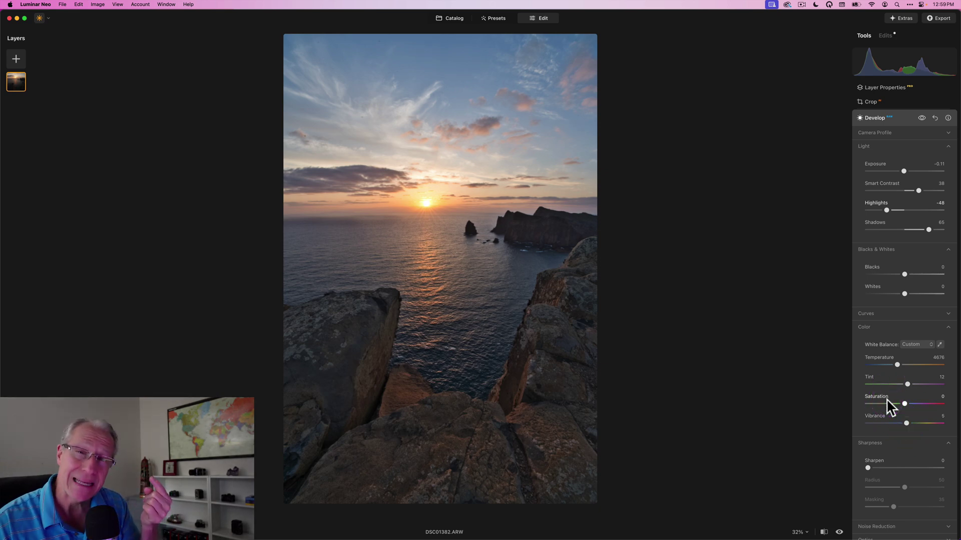
left_click(900, 410)
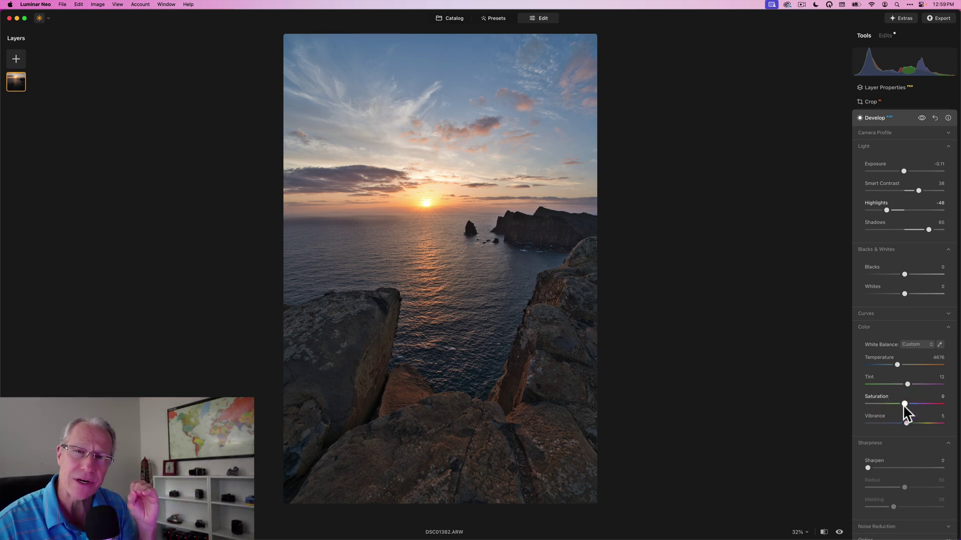
left_click(885, 467)
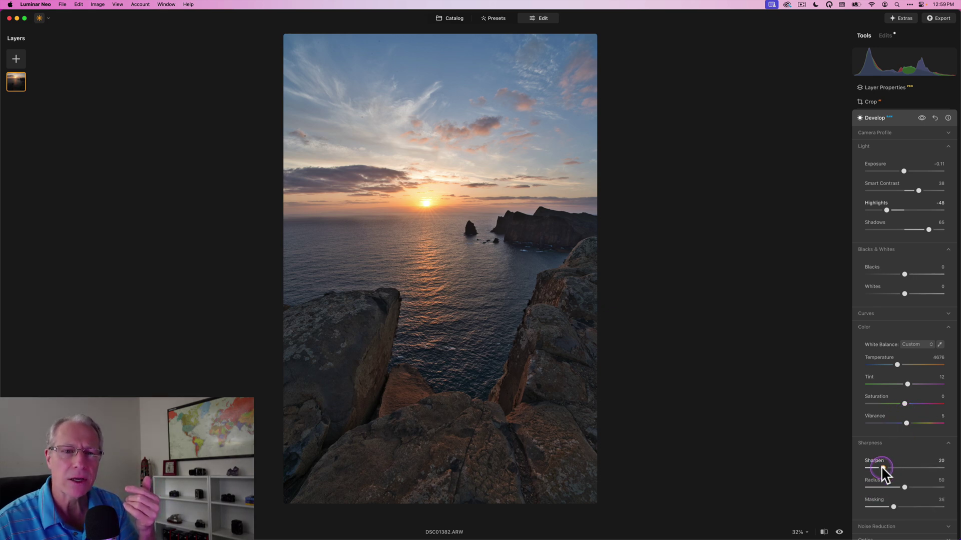
left_click(921, 118)
left_click(921, 117)
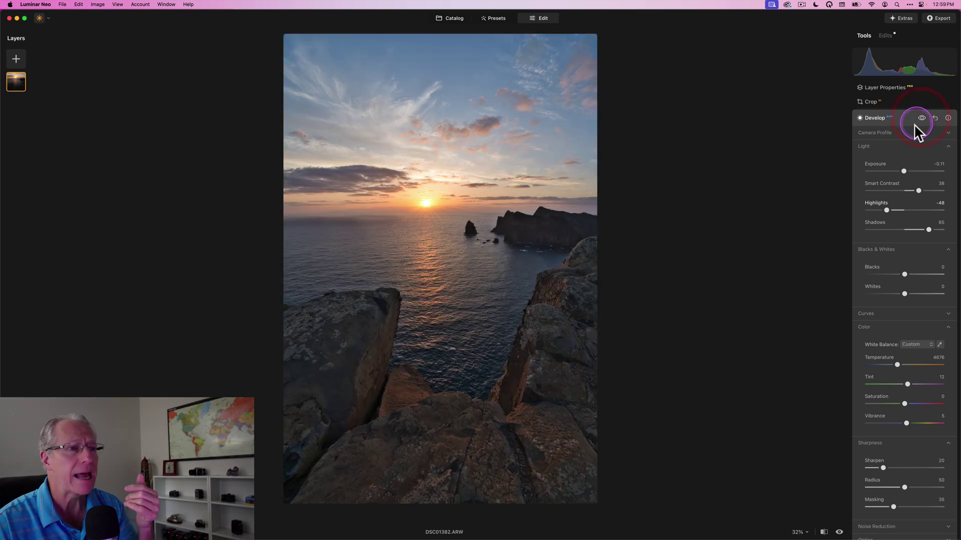
left_click(908, 121)
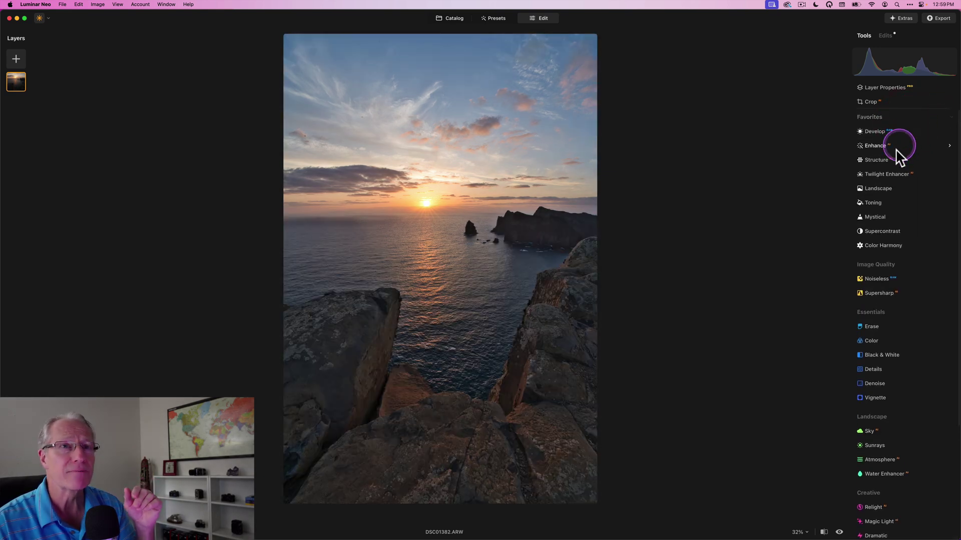
- In Supercontrast, set Highlights, Midtones and Shadows Contrast to 25, Highlights Balance 40 and Midtones Balance -55
left_click(875, 219)
left_click(887, 231)
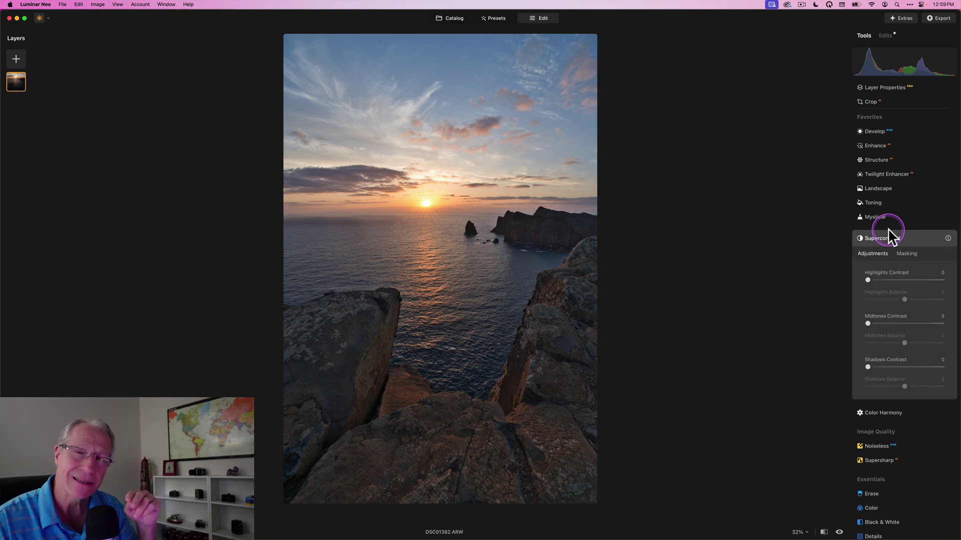
left_click_drag(868, 280, 881, 280)
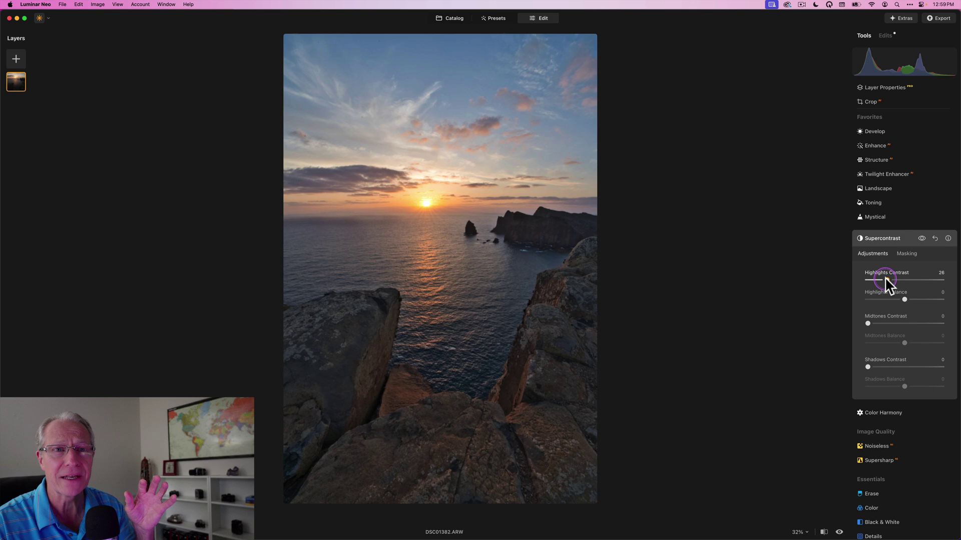
left_click(885, 324)
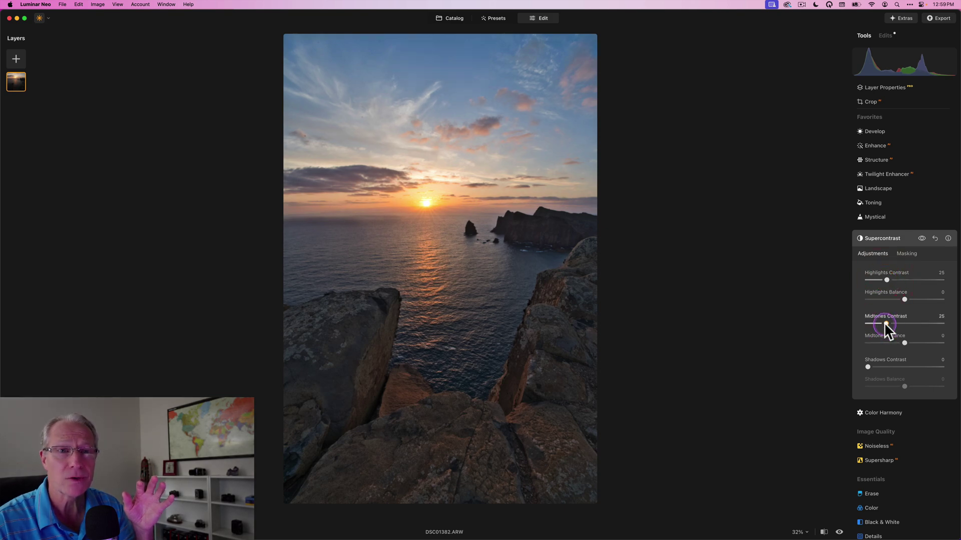
left_click(886, 367)
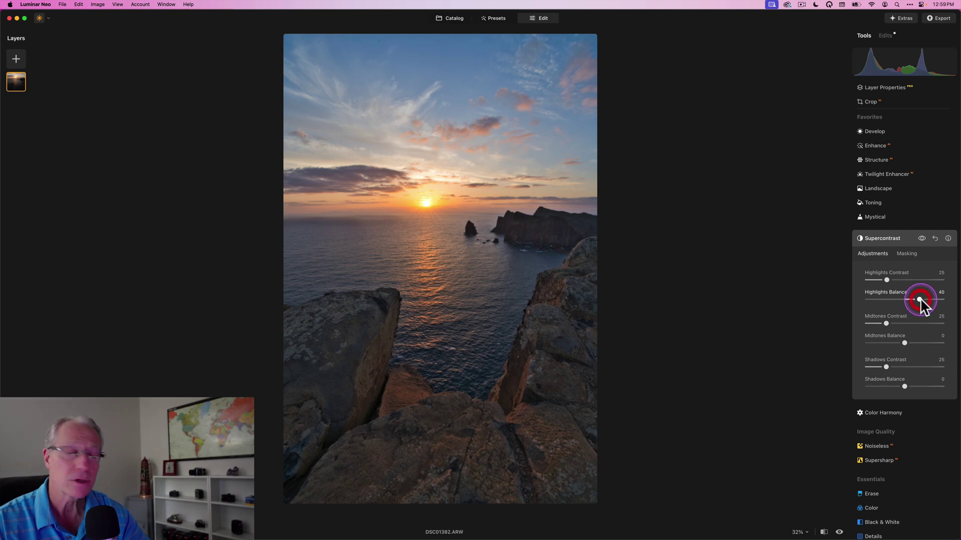
left_click(890, 343)
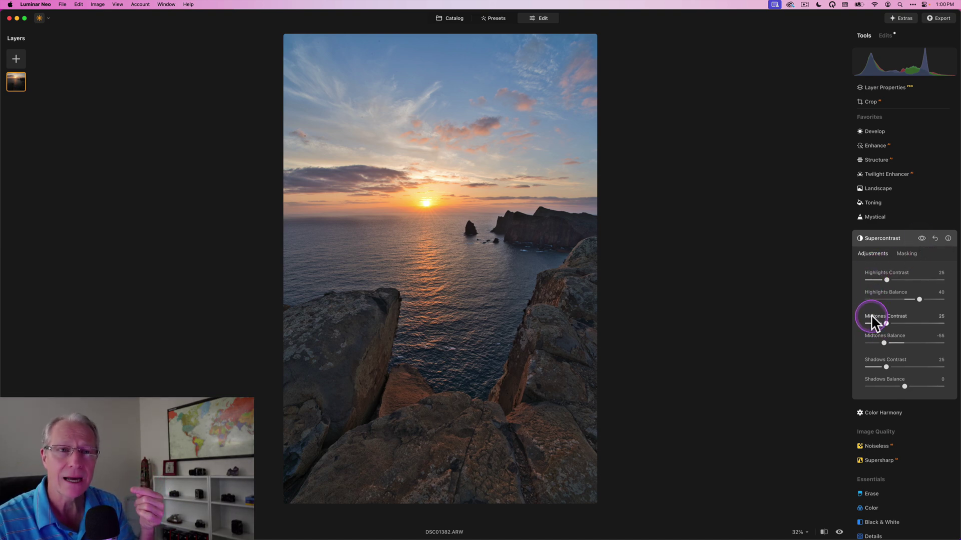
left_click(884, 341)
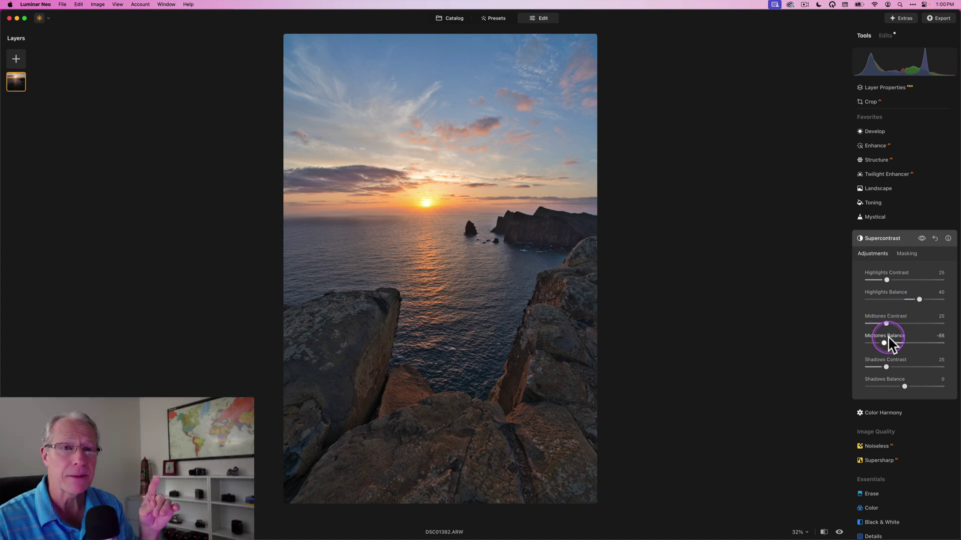
- Compare the photo with and without Supercontrast, then collapse the tool
left_click(930, 240)
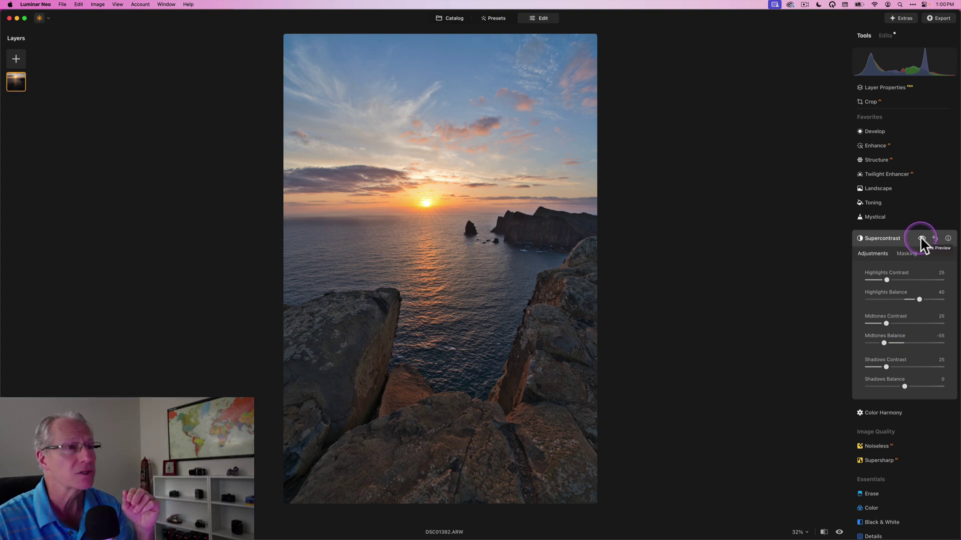
left_click(920, 238)
left_click(921, 238)
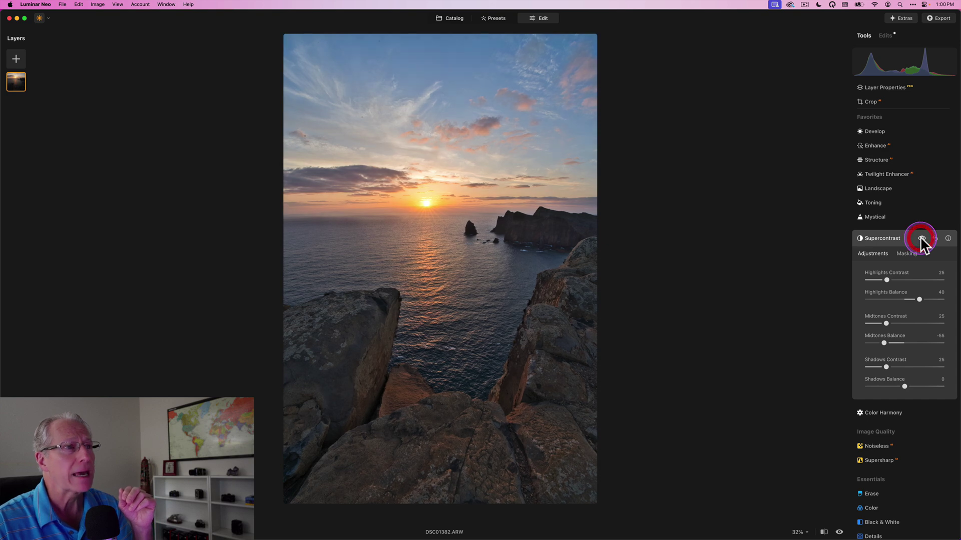
left_click(921, 238)
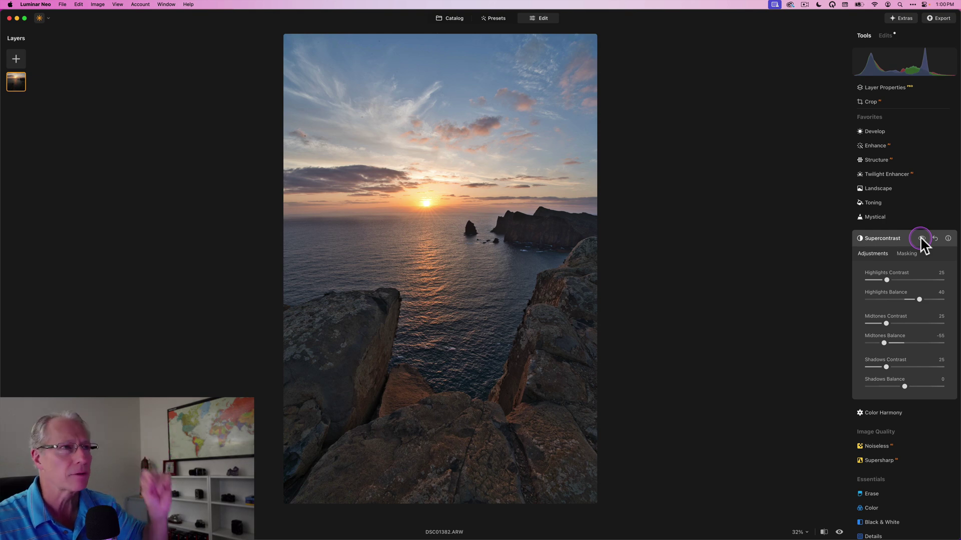
left_click(921, 238)
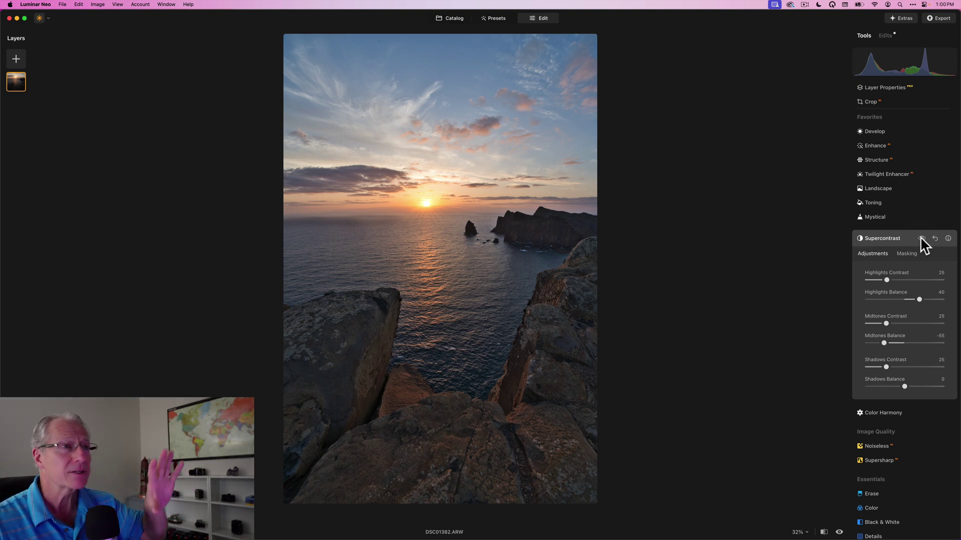
left_click(922, 239)
left_click(874, 243)
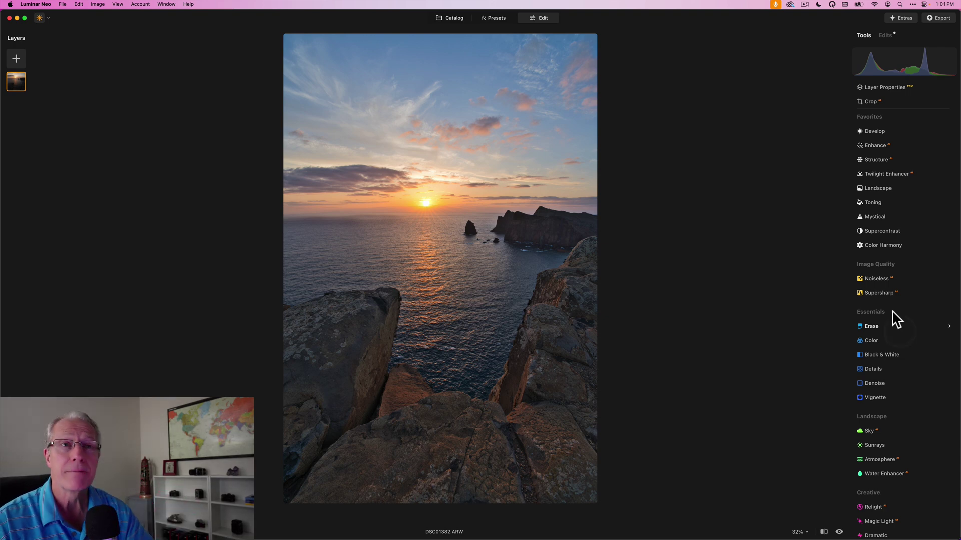
- Reopen Develop and start an Object Select mask for its adjustments
left_click(874, 131)
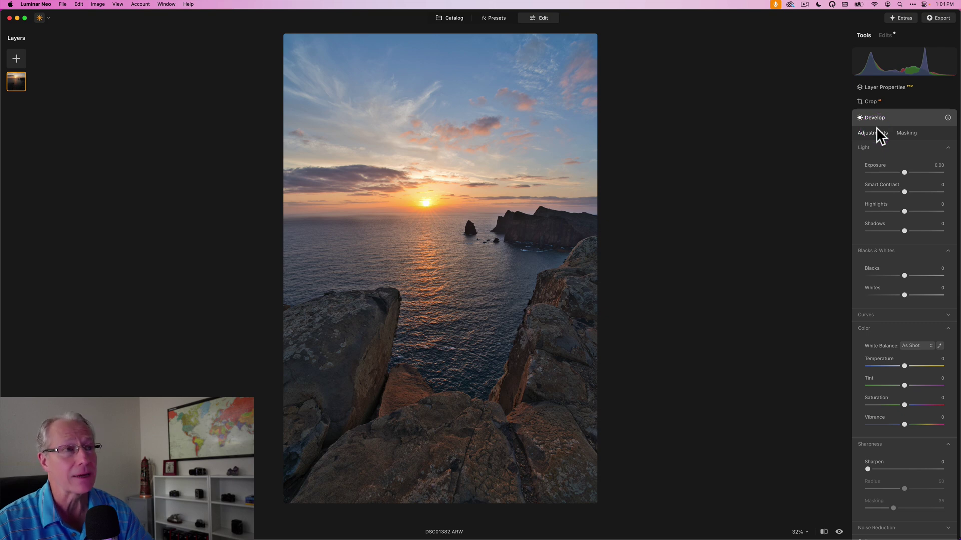
left_click_drag(873, 145, 836, 231)
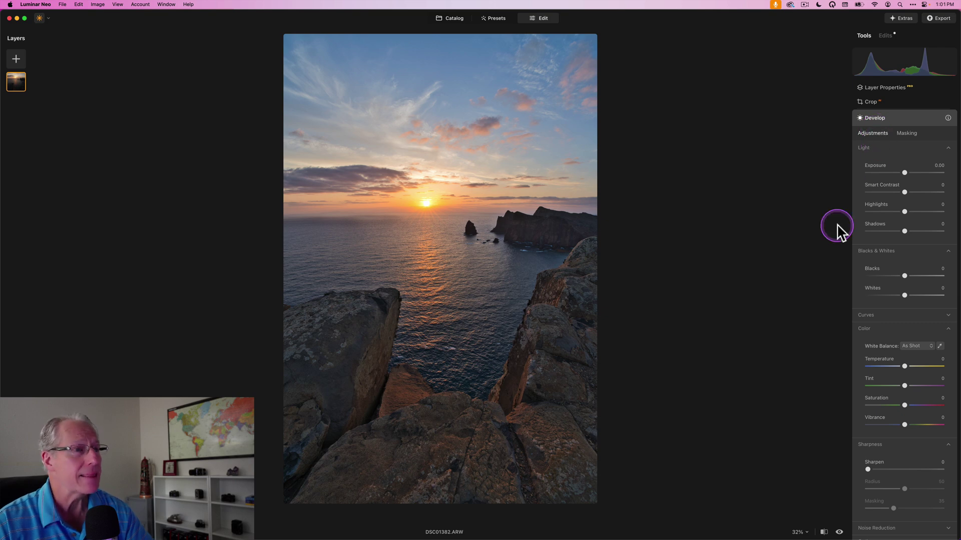
left_click(905, 131)
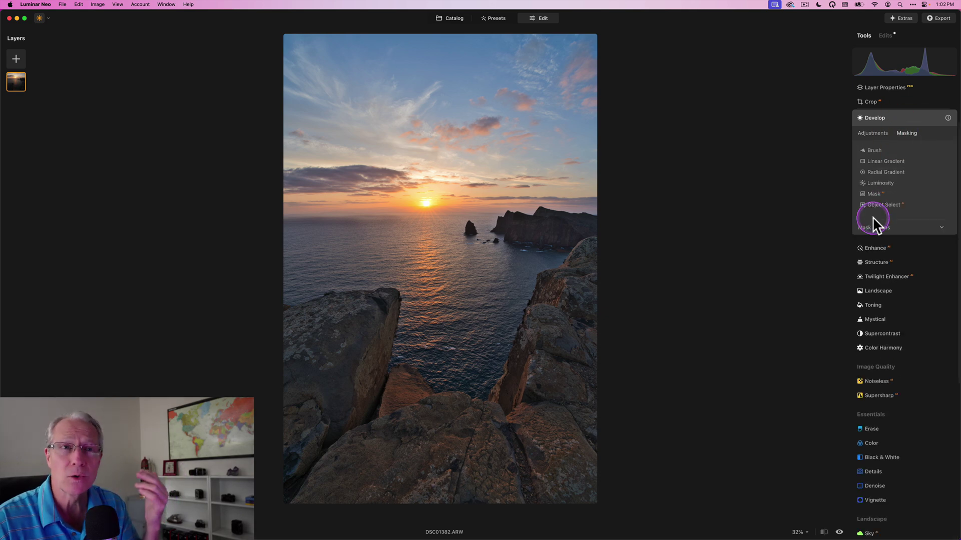
left_click(881, 205)
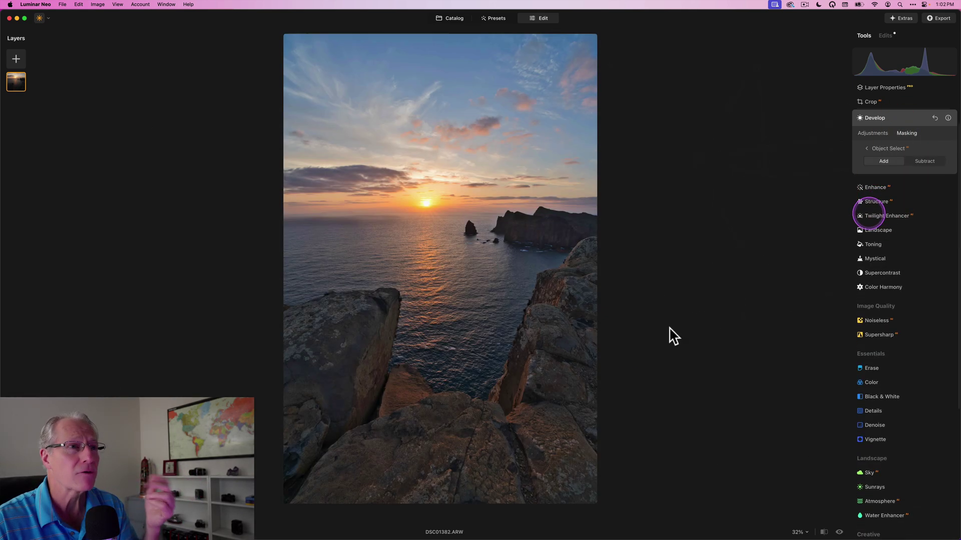
- Add the left, lower-left, middle, large foreground and right rocks plus the tall right cliff to the mask
left_click(344, 369)
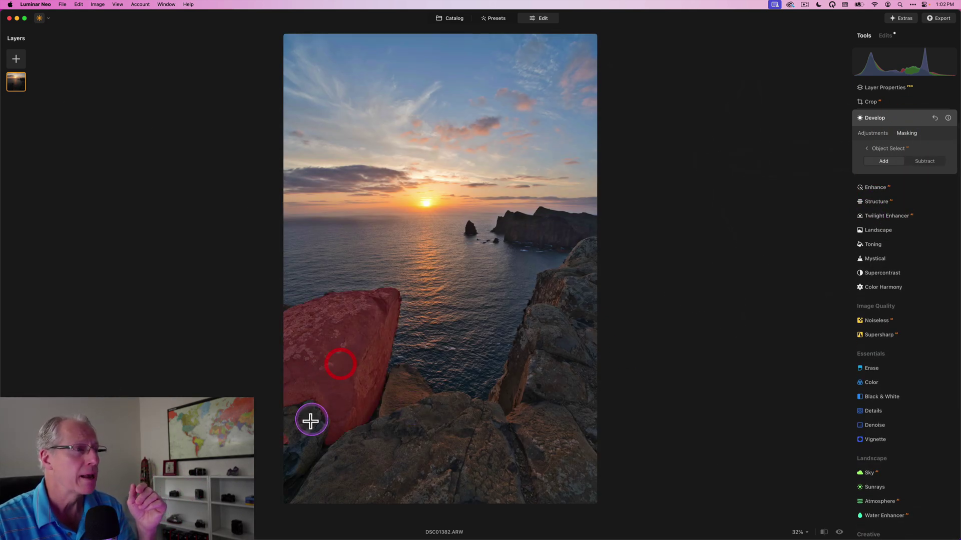
left_click(310, 449)
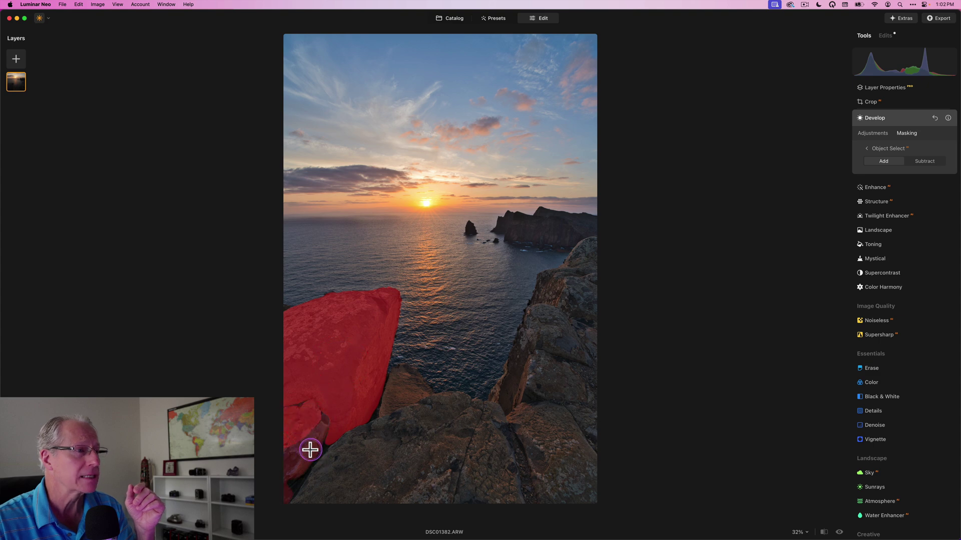
left_click(386, 399)
left_click(395, 439)
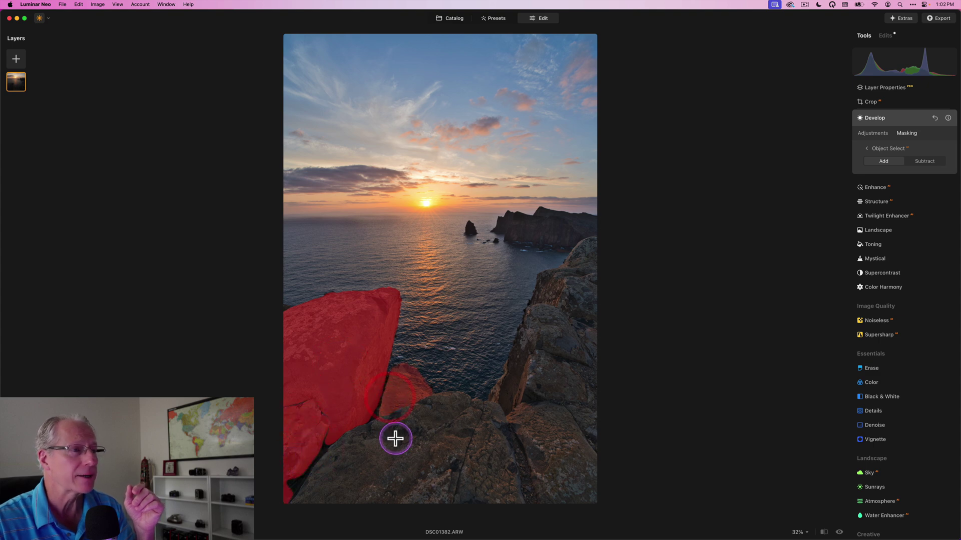
left_click(541, 438)
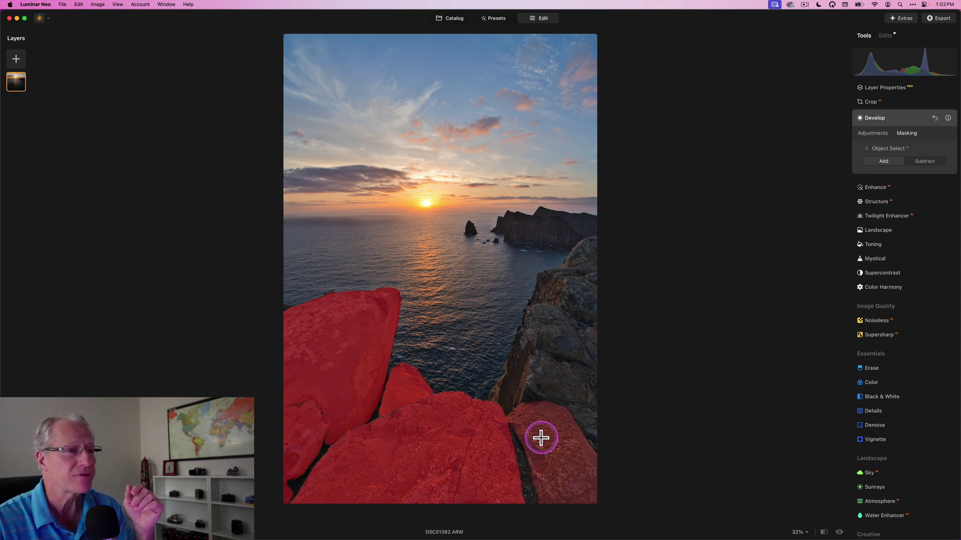
left_click(524, 466)
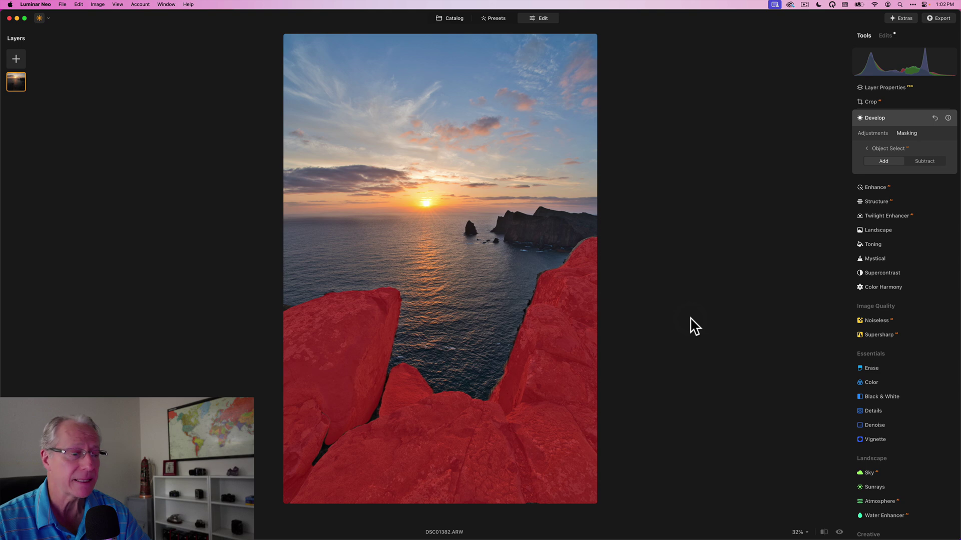
- On the masked rocks, set Exposure 0.27, Temperature 2 and Tint 11, then compare with edits hidden
left_click(871, 132)
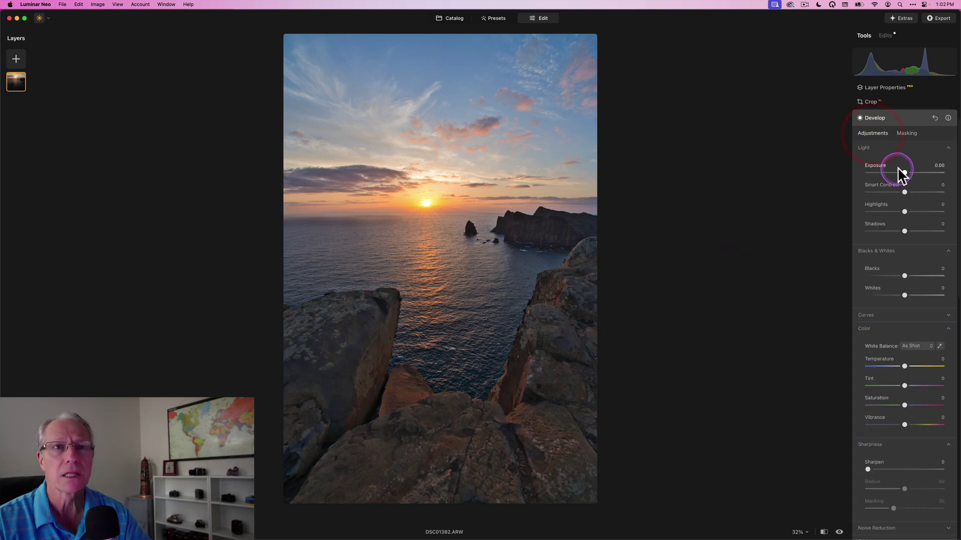
left_click_drag(904, 172, 906, 174)
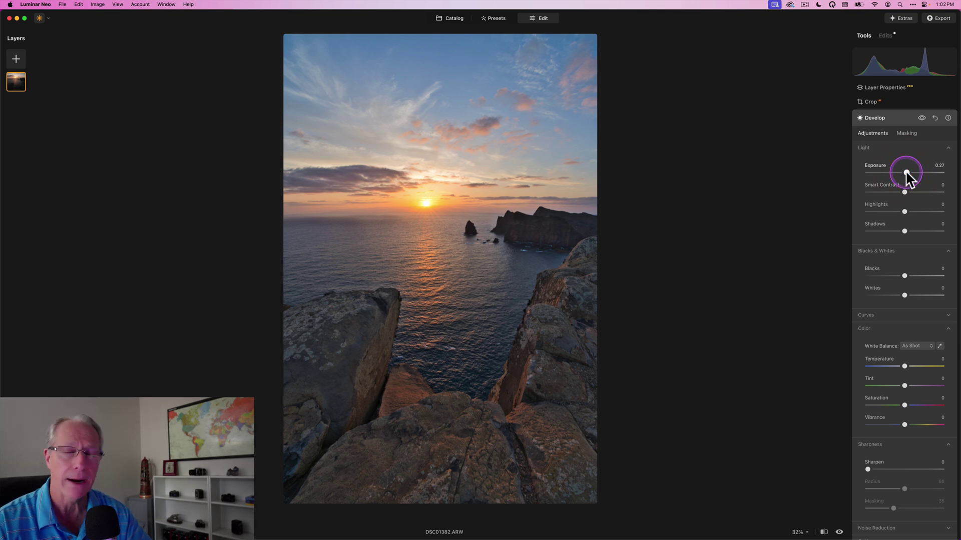
left_click_drag(905, 172, 906, 173)
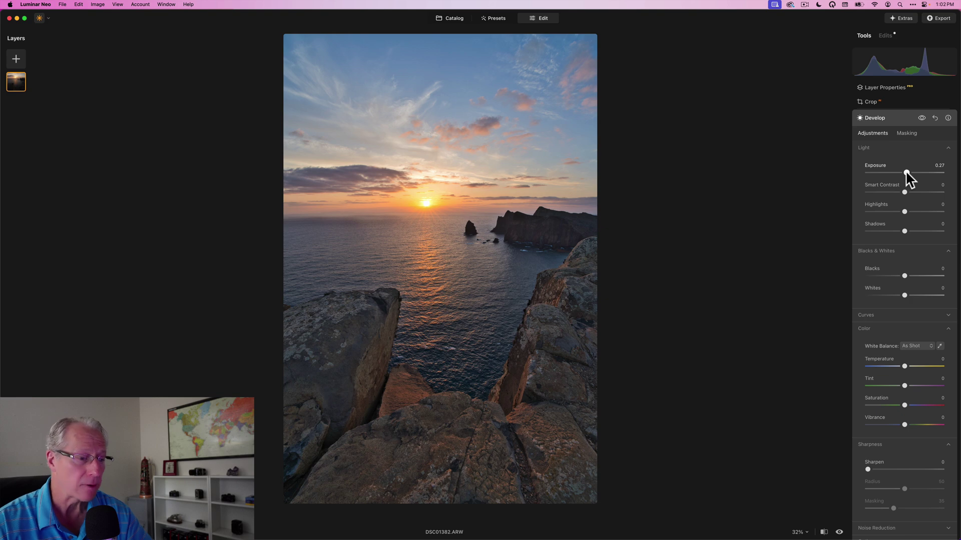
left_click_drag(899, 380, 899, 380)
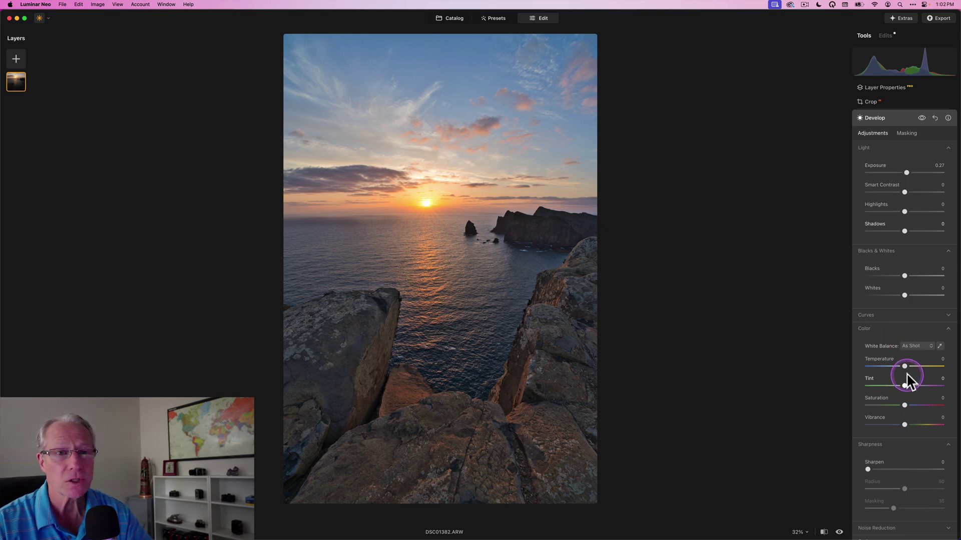
left_click(904, 367)
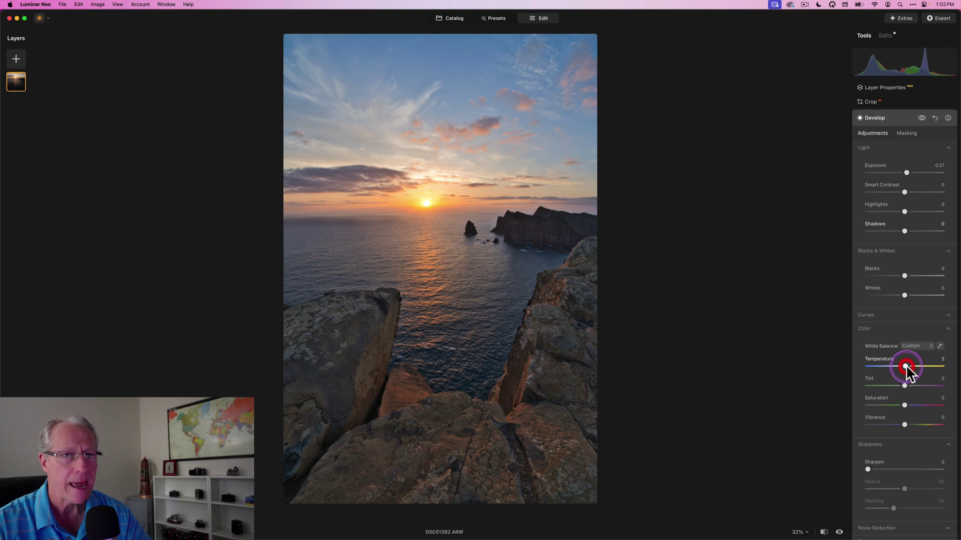
left_click(903, 385)
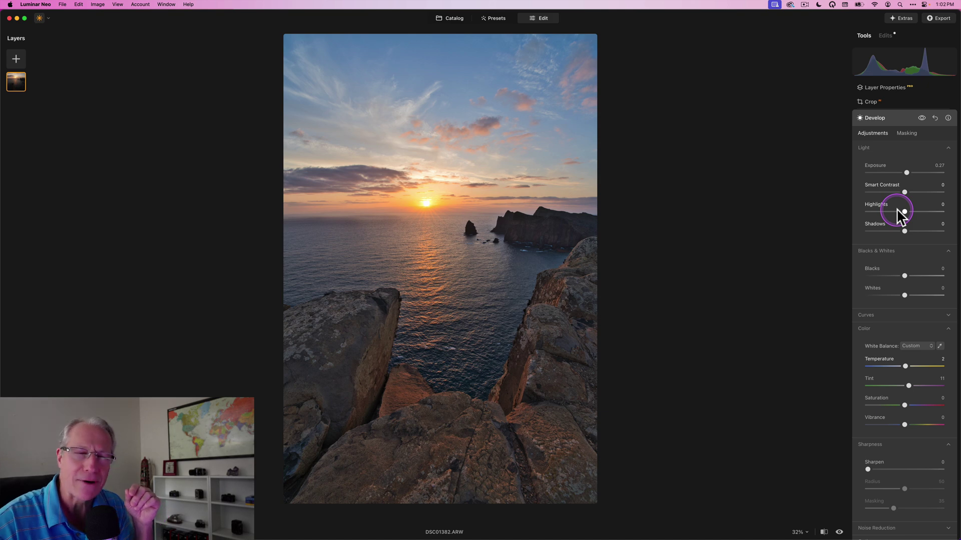
left_click(921, 117)
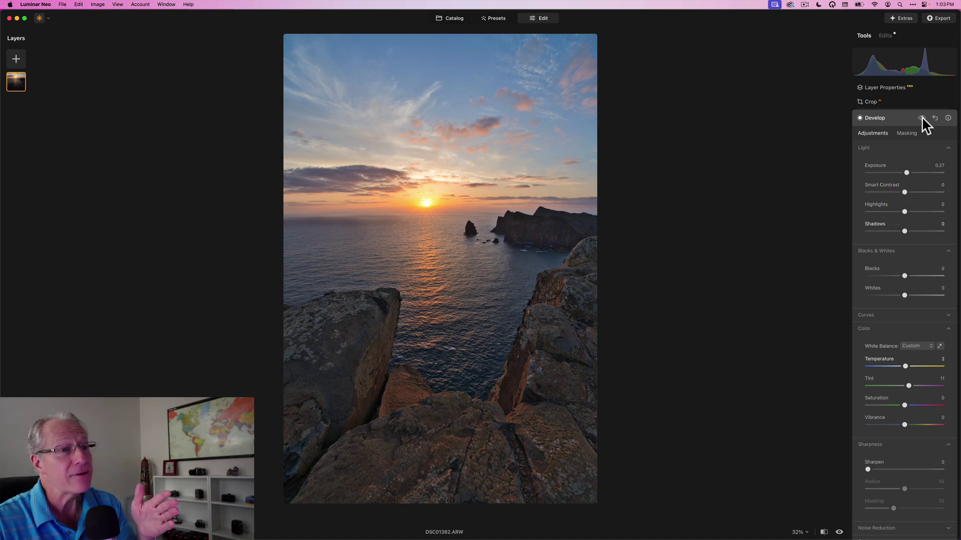
left_click(879, 204)
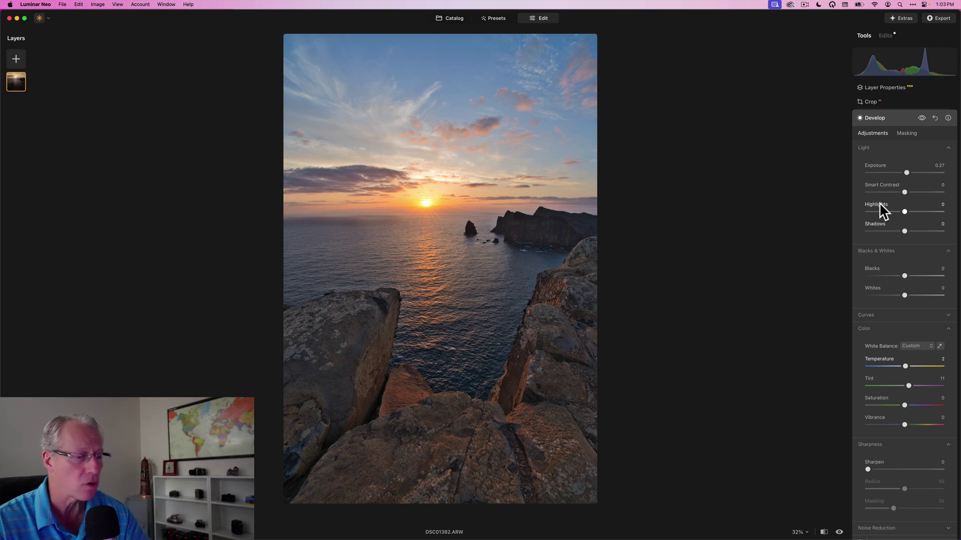
- Copy the foreground-rock mask from Develop's mask actions
left_click(873, 167)
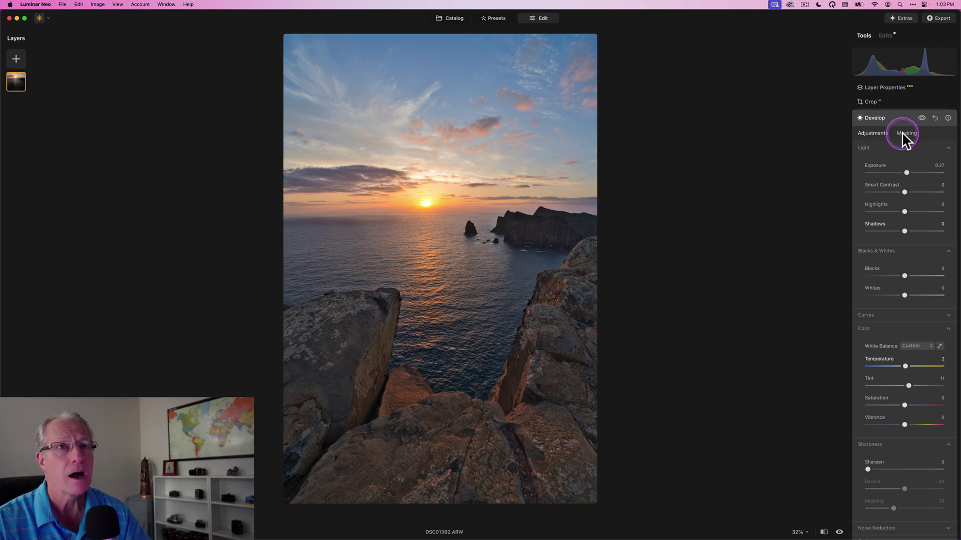
left_click(906, 132)
left_click(866, 148)
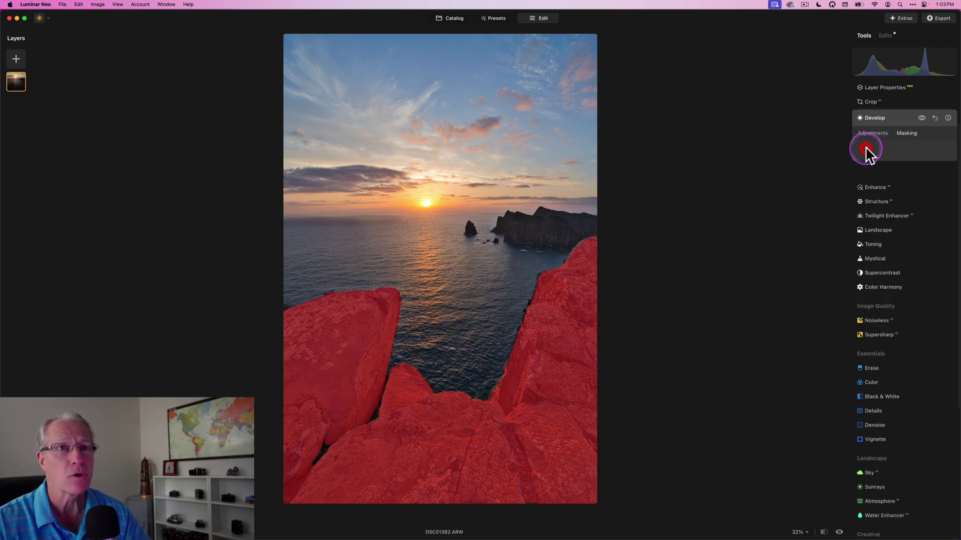
left_click(874, 223)
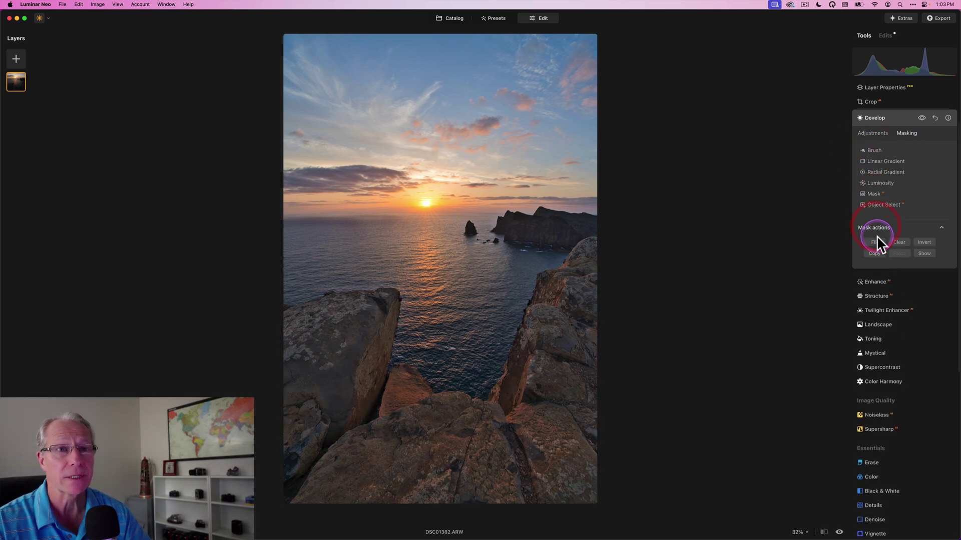
left_click(874, 253)
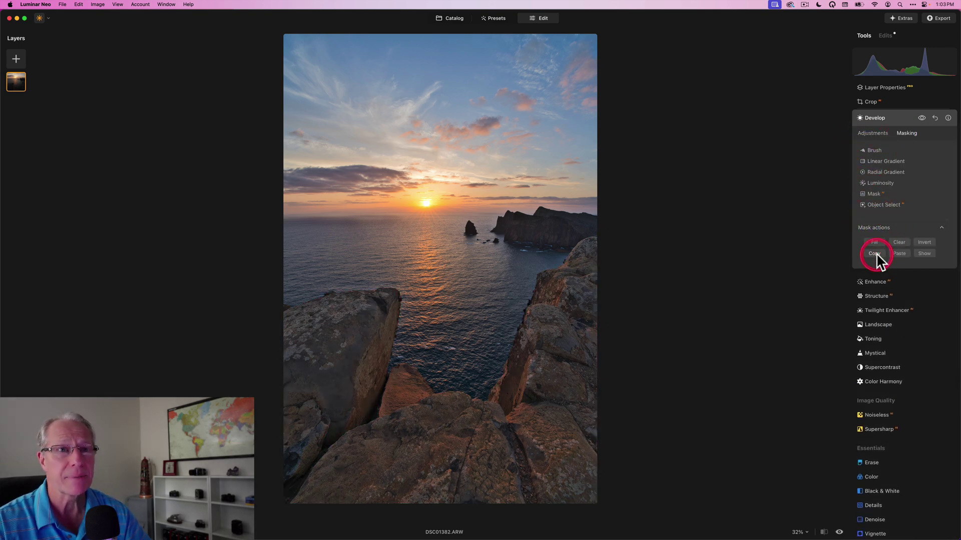
- Paste the rock mask into the Structure tool and check it with the overlay
left_click(897, 118)
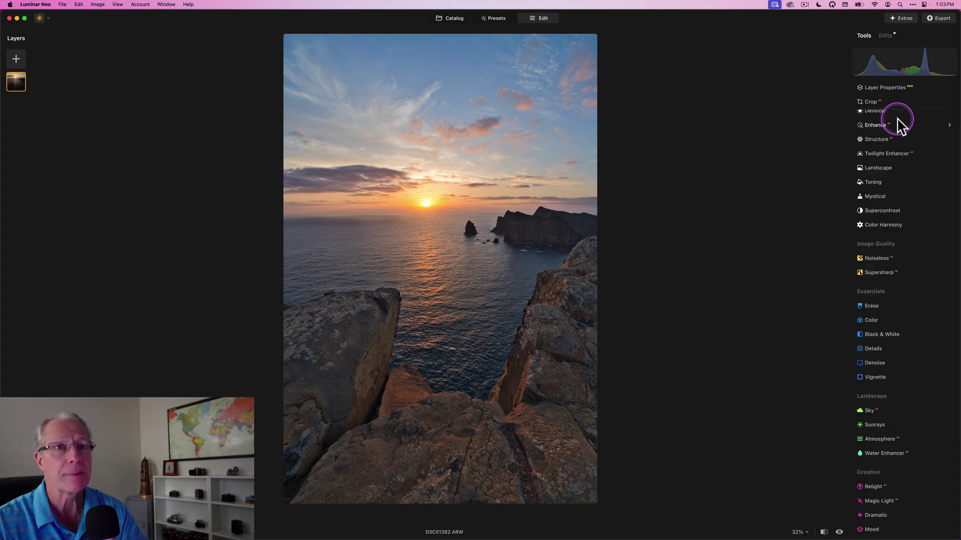
left_click(898, 141)
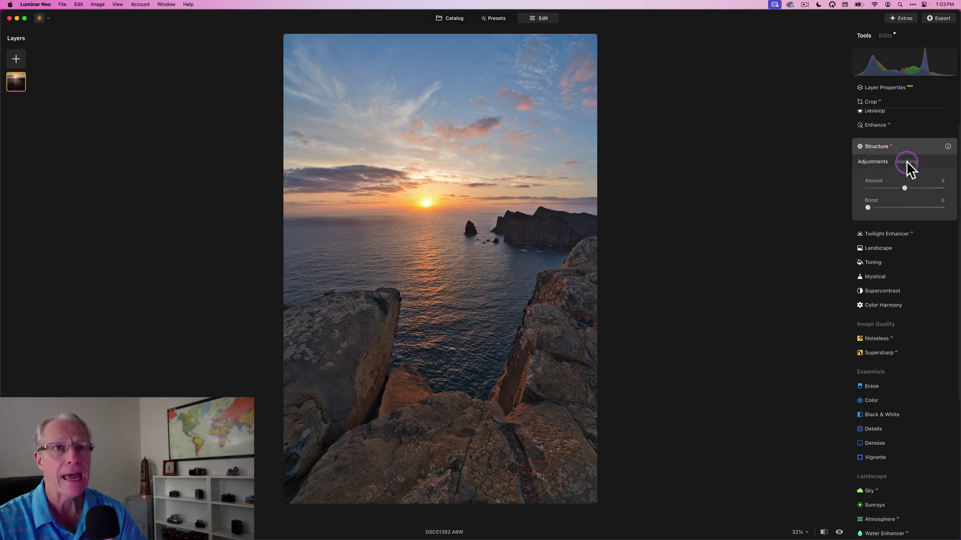
left_click(906, 163)
left_click(882, 252)
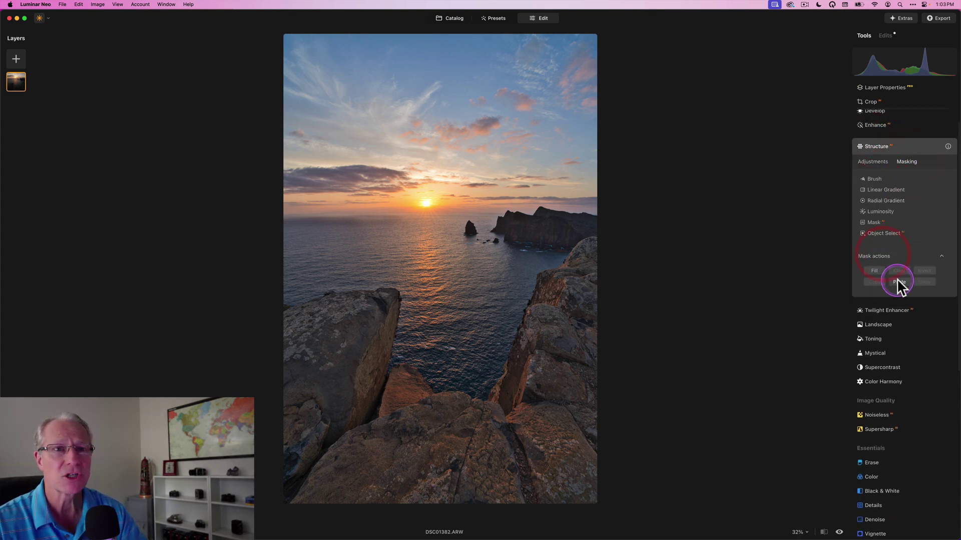
left_click(922, 284)
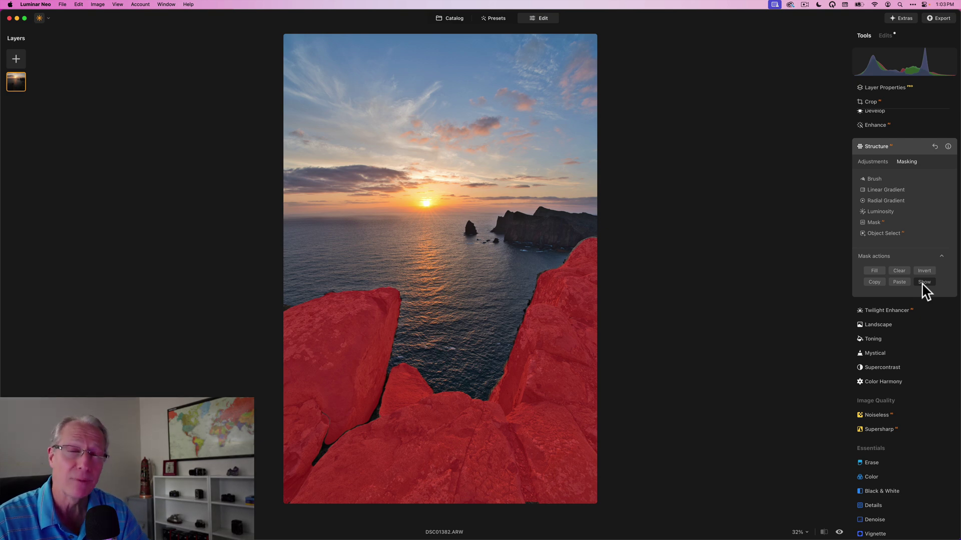
left_click(924, 283)
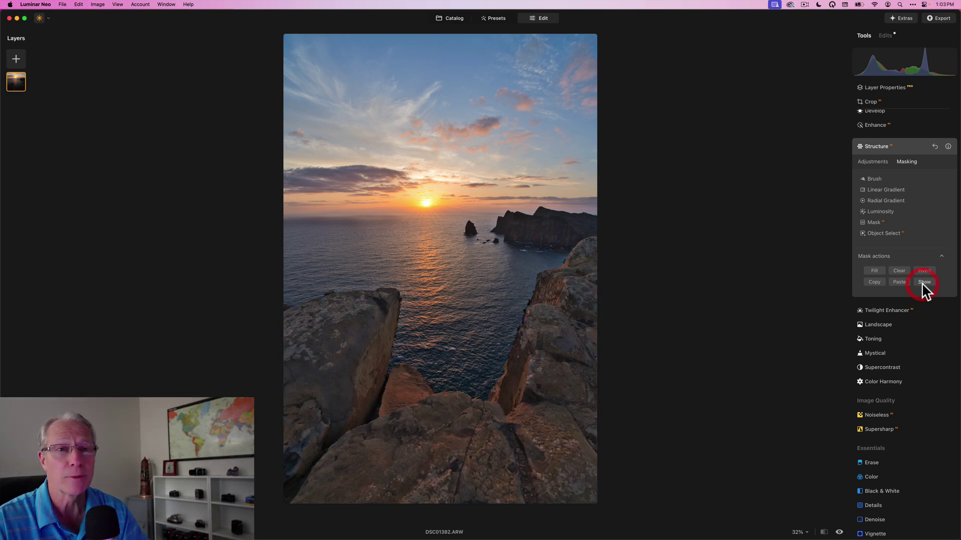
left_click(878, 161)
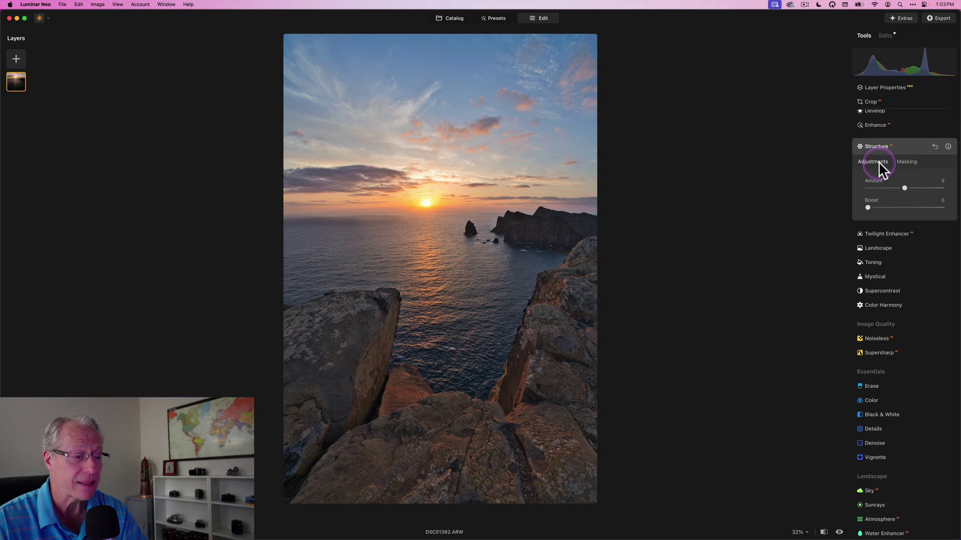
left_click(904, 189)
- Raise the Structure Amount to 21 on the masked foreground rocks
left_click_drag(904, 188, 911, 189)
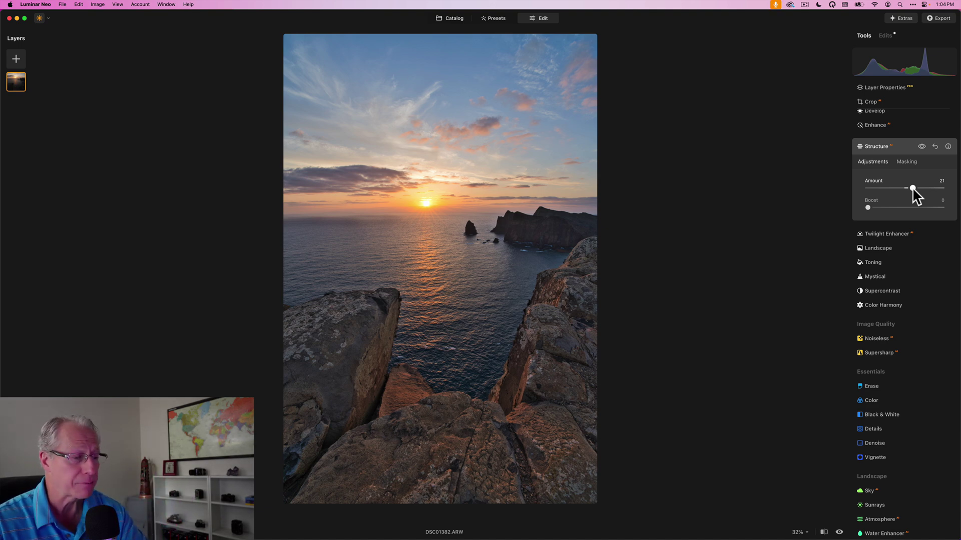
- Add a Linear Gradient mask to Structure, drawn down over the upper sky
left_click(897, 146)
left_click(873, 140)
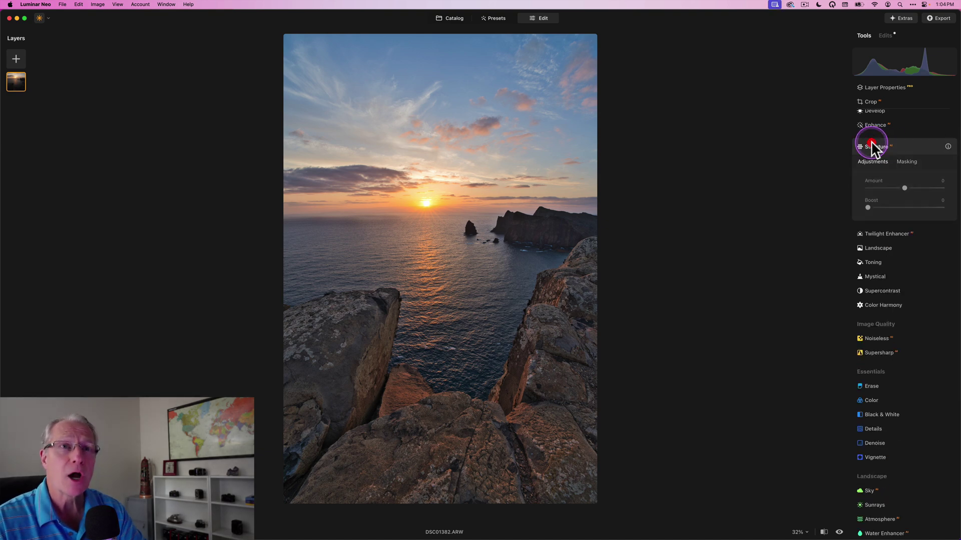
left_click(906, 162)
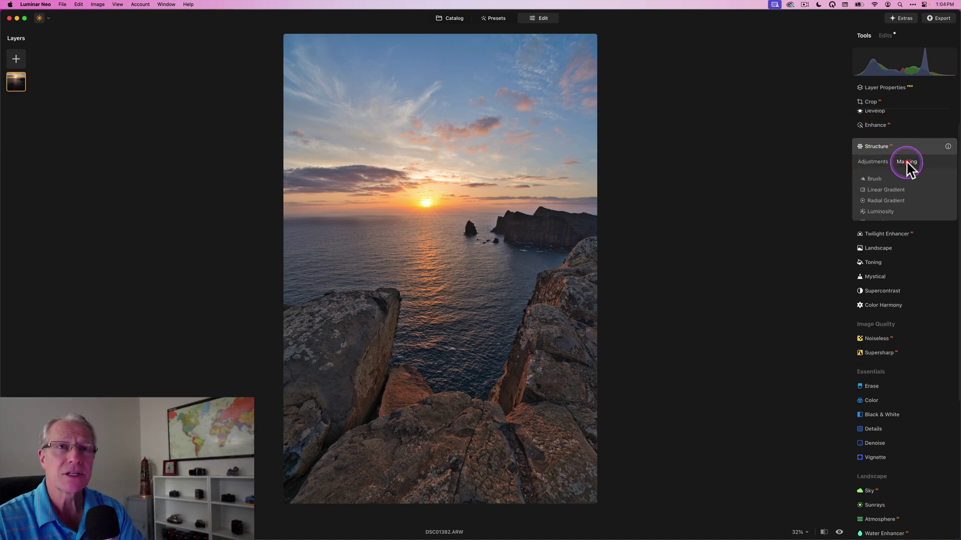
left_click(876, 191)
mouse_move(449, 181)
left_mouse_down()
mouse_move(449, 222)
mouse_move(449, 187)
left_mouse_up()
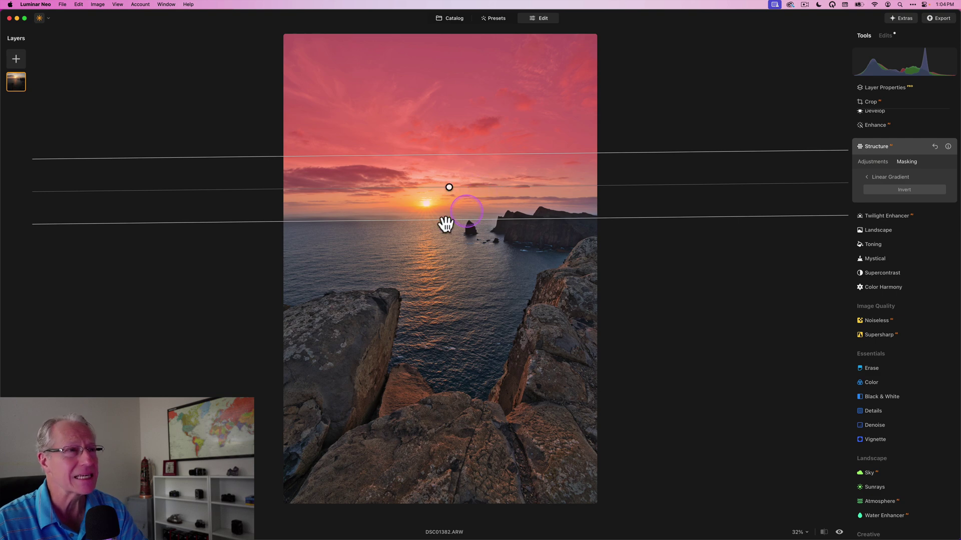
left_click(470, 180)
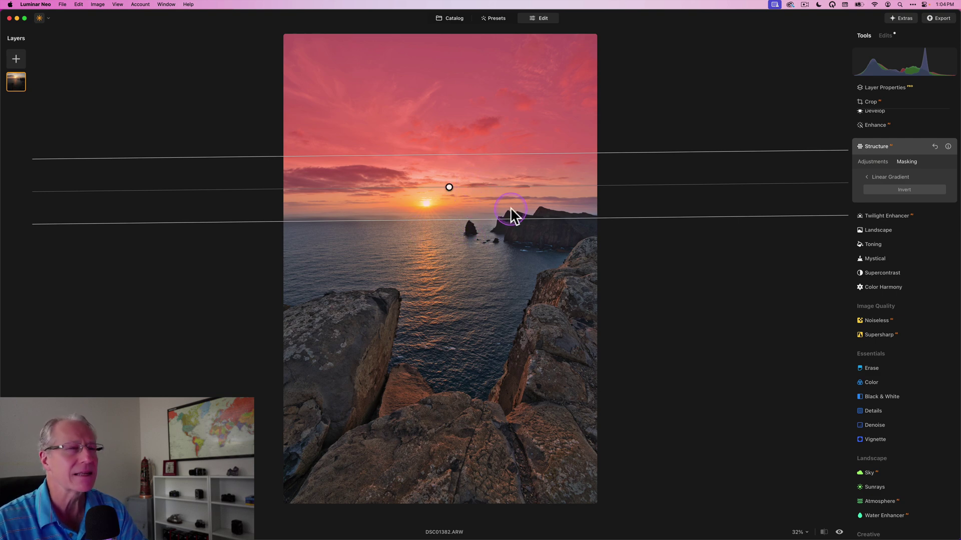
- Lower the Structure Amount to about -20 to soften the sky, then compare before and after
left_click(871, 161)
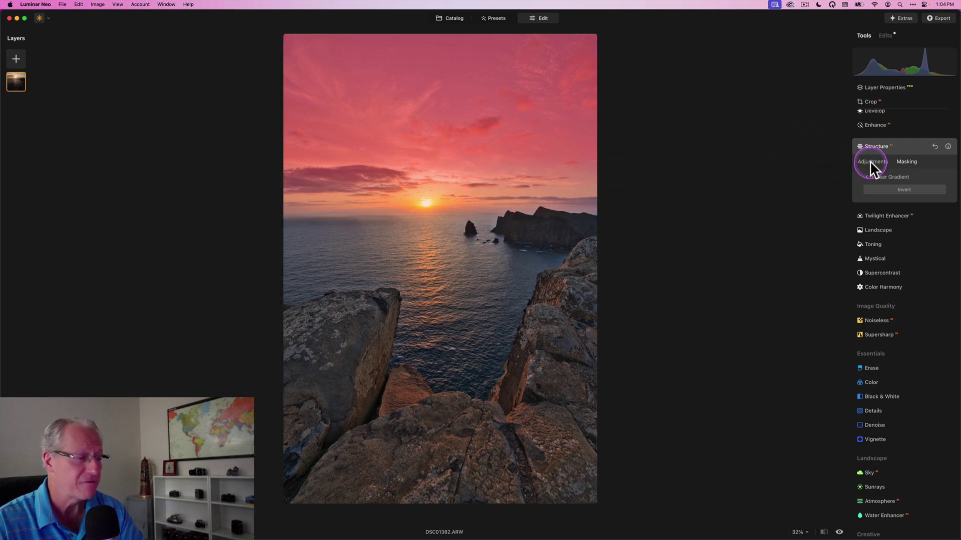
left_click_drag(904, 189, 896, 190)
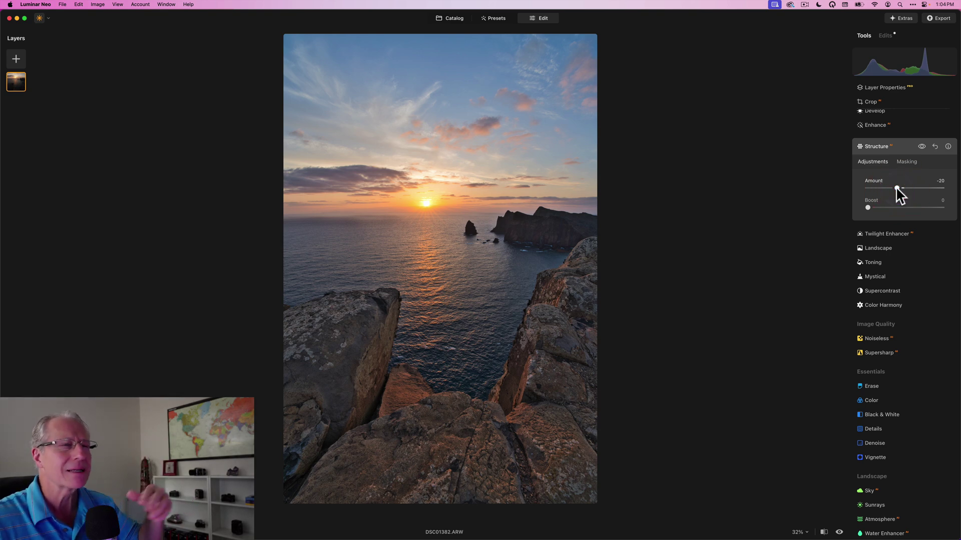
left_click(923, 147)
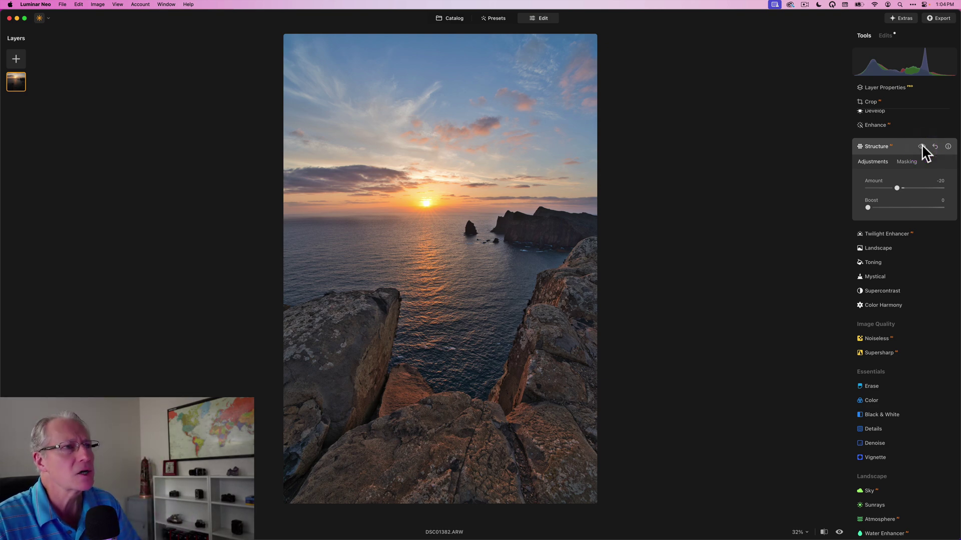
left_click(922, 146)
left_click(899, 140)
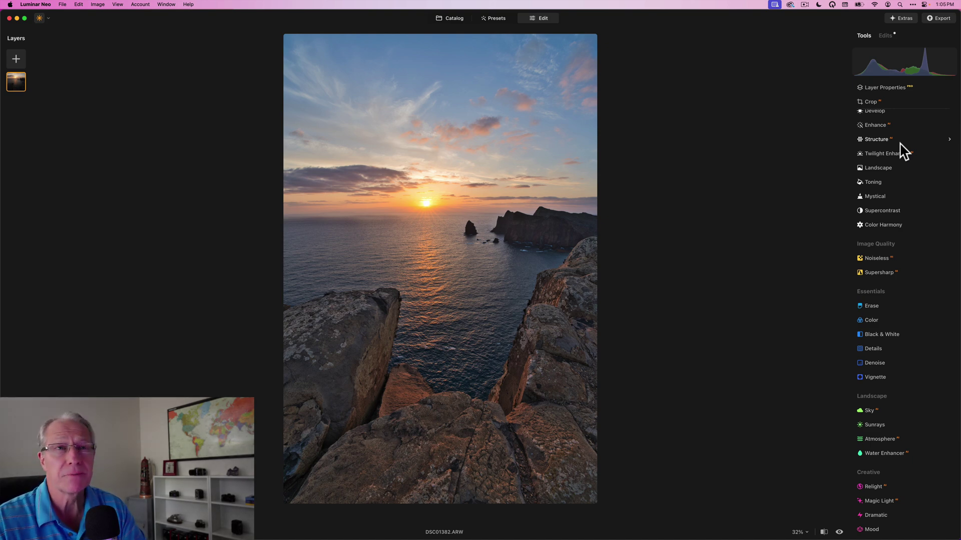
- In Enhance, push Accent up to 70, then ease it back to about 32
scroll(903, 151, "up", 1)
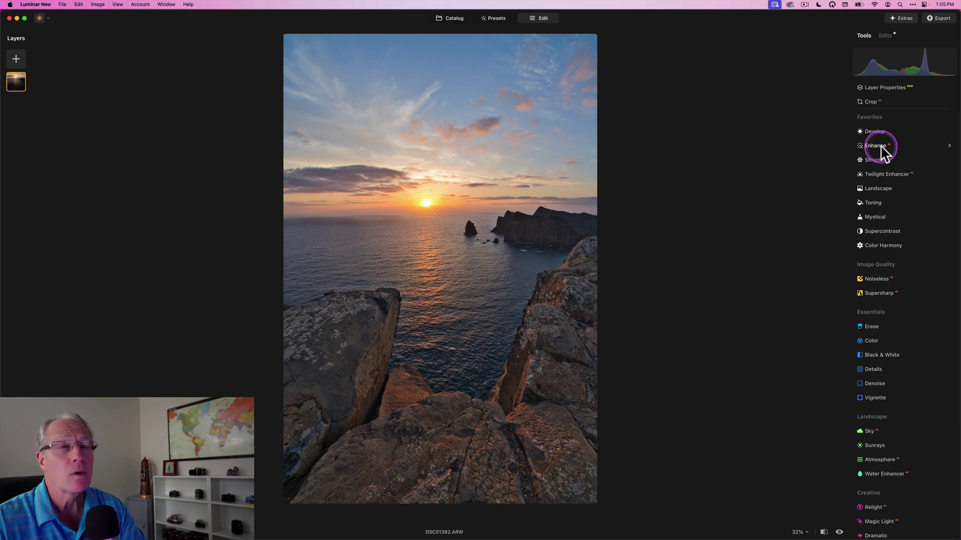
left_click(881, 146)
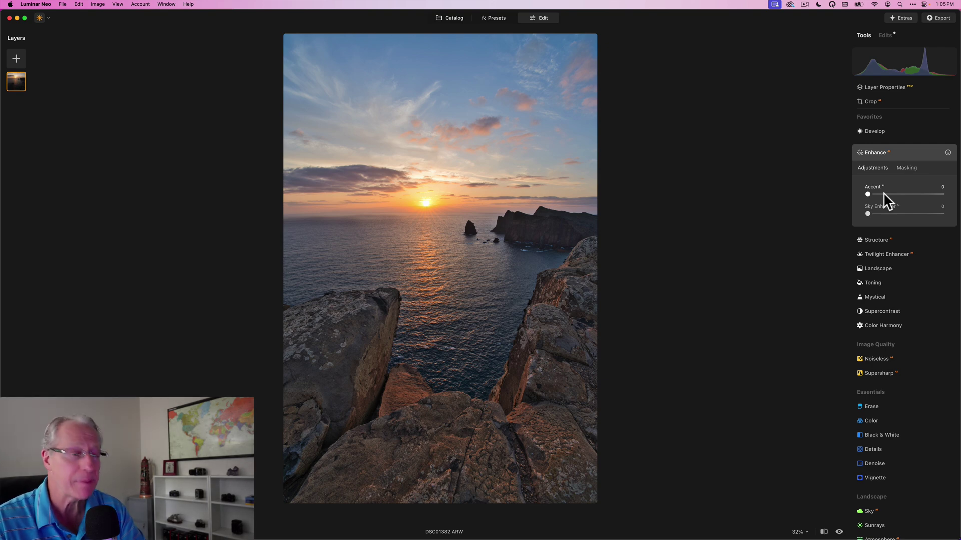
left_click_drag(884, 193, 917, 190)
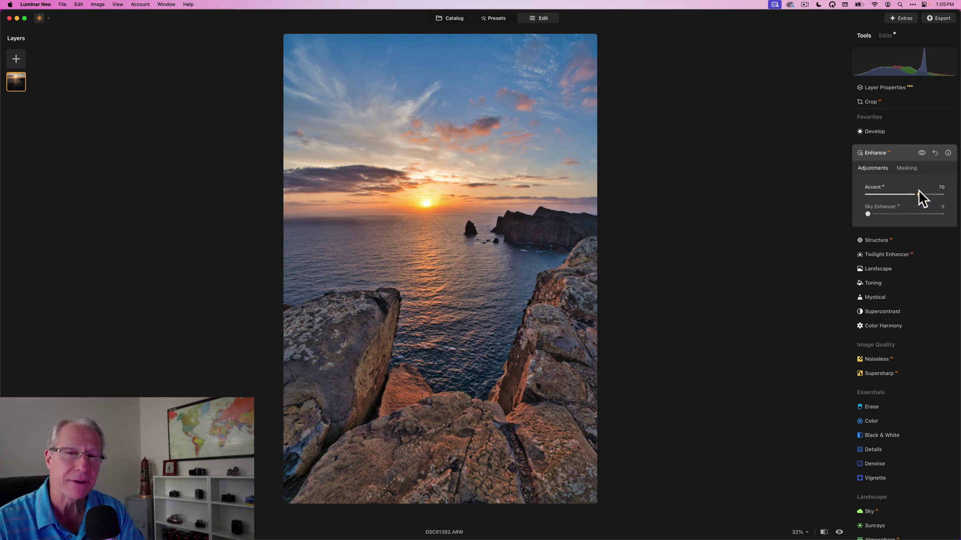
left_click_drag(918, 192, 892, 193)
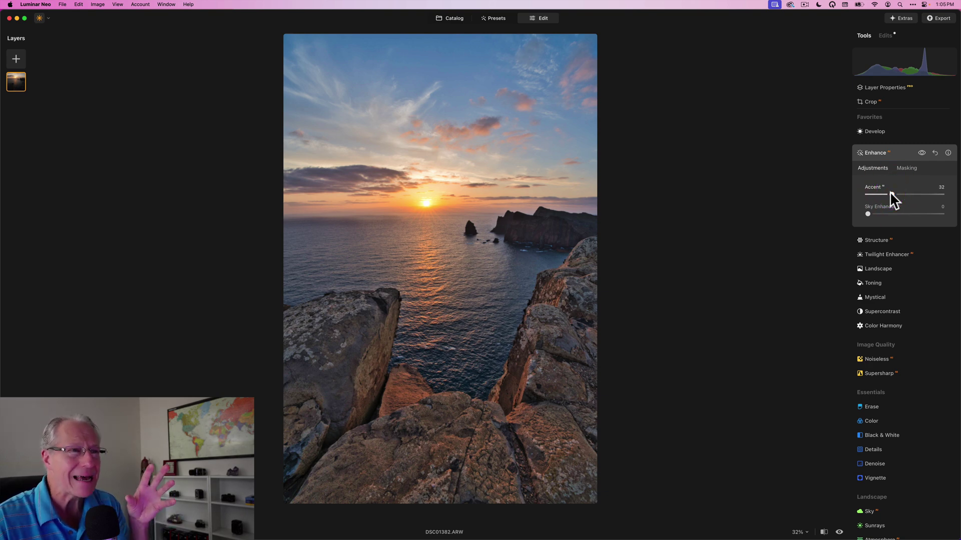
- Add a Luminosity mask to the Enhance tool
left_click(952, 148)
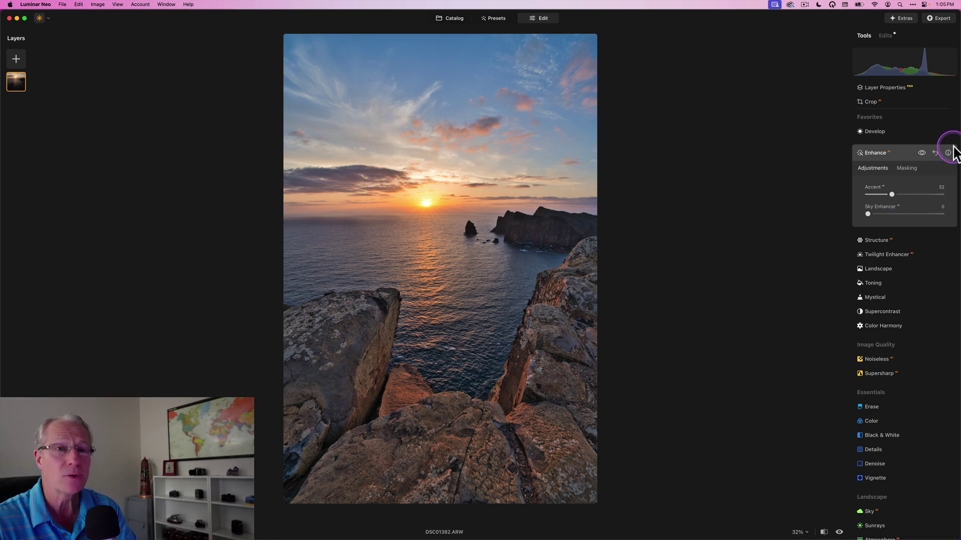
left_click(912, 168)
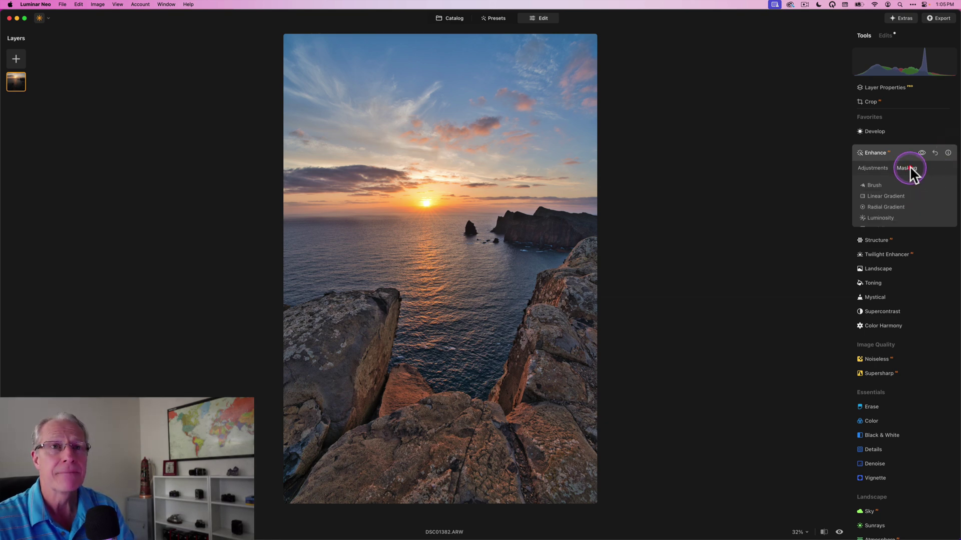
left_click(881, 219)
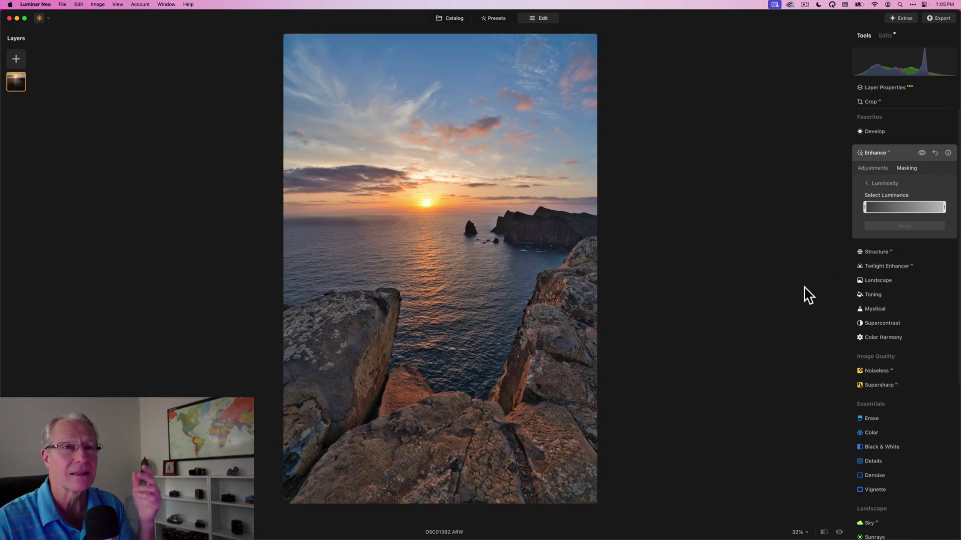
left_click(912, 206)
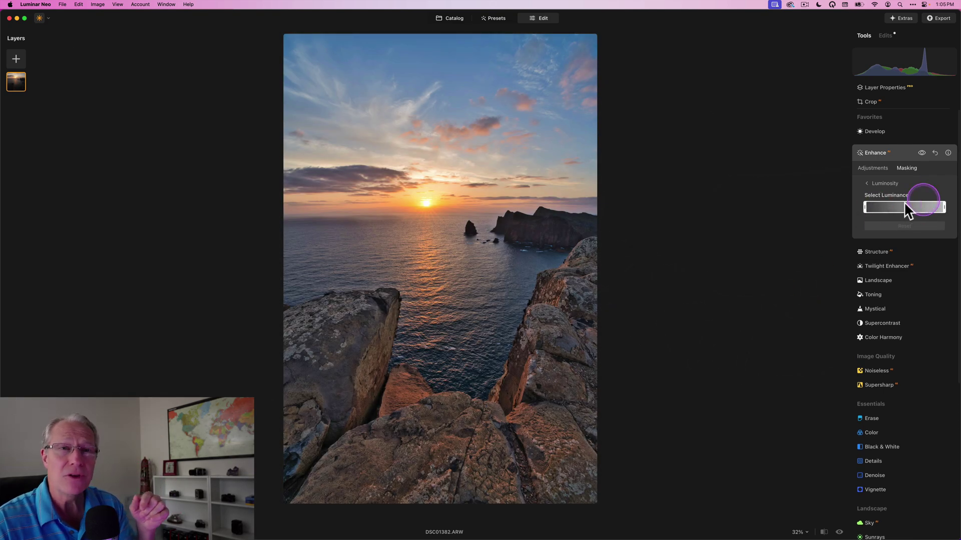
- Narrow the luminance range to exclude the darkest shadows and the bright sun
left_click(866, 209)
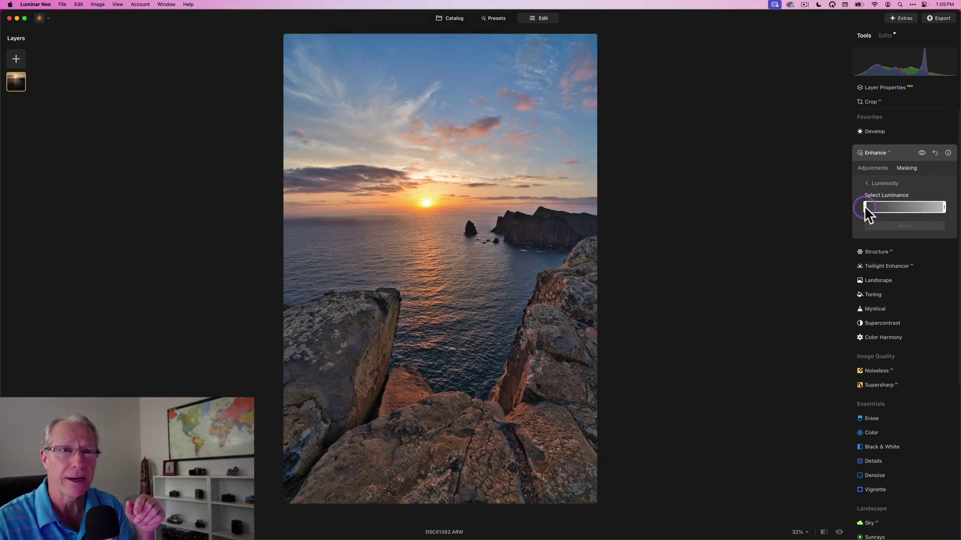
left_click_drag(866, 208, 888, 209)
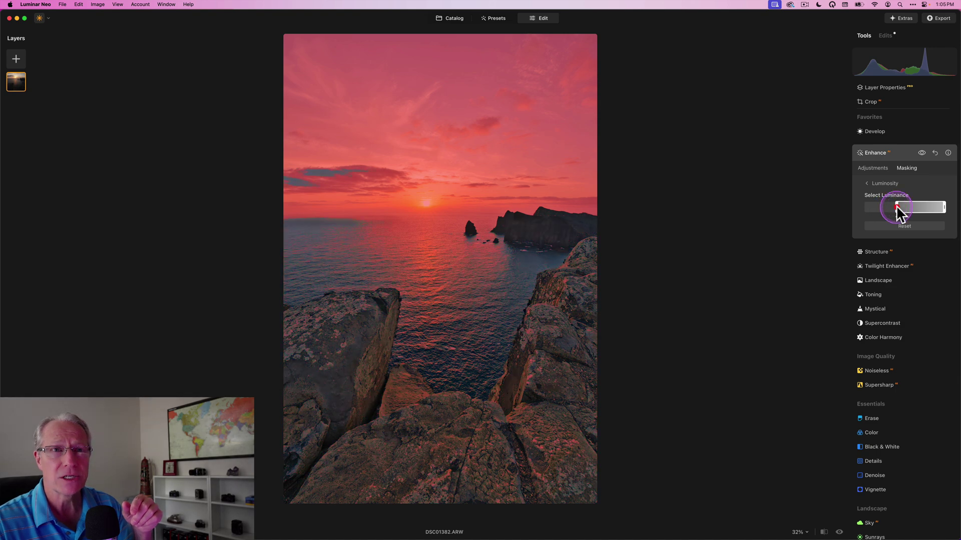
left_click_drag(948, 209, 928, 216)
left_click(902, 216)
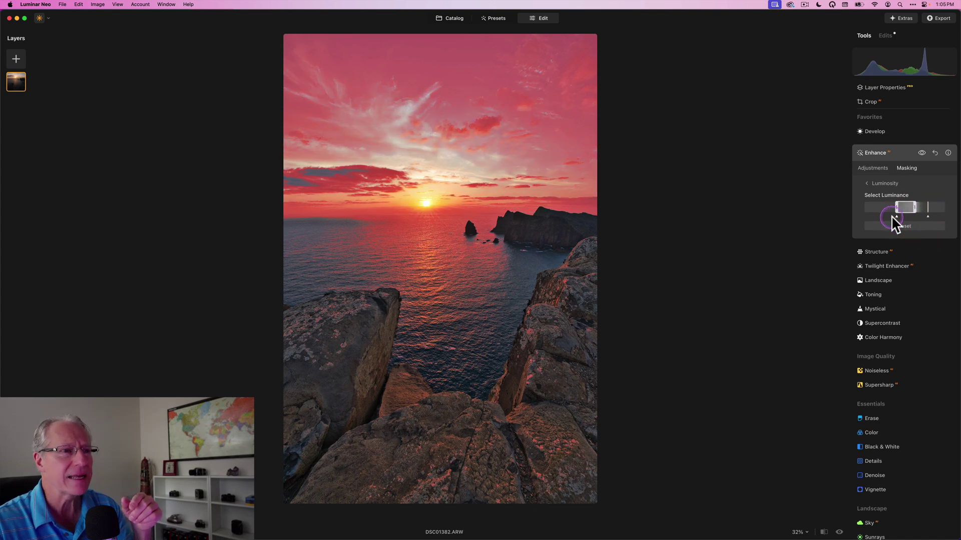
left_click_drag(895, 214, 895, 214)
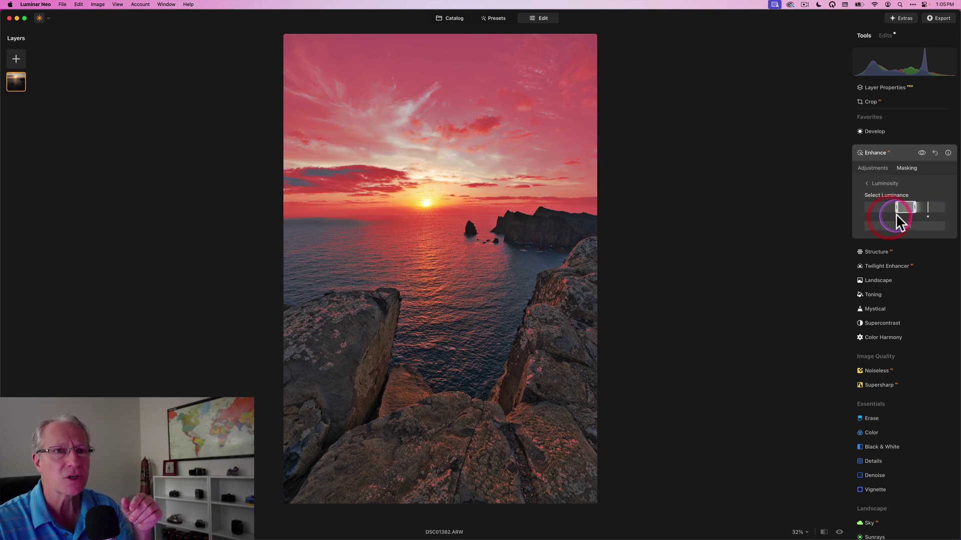
left_click(887, 215)
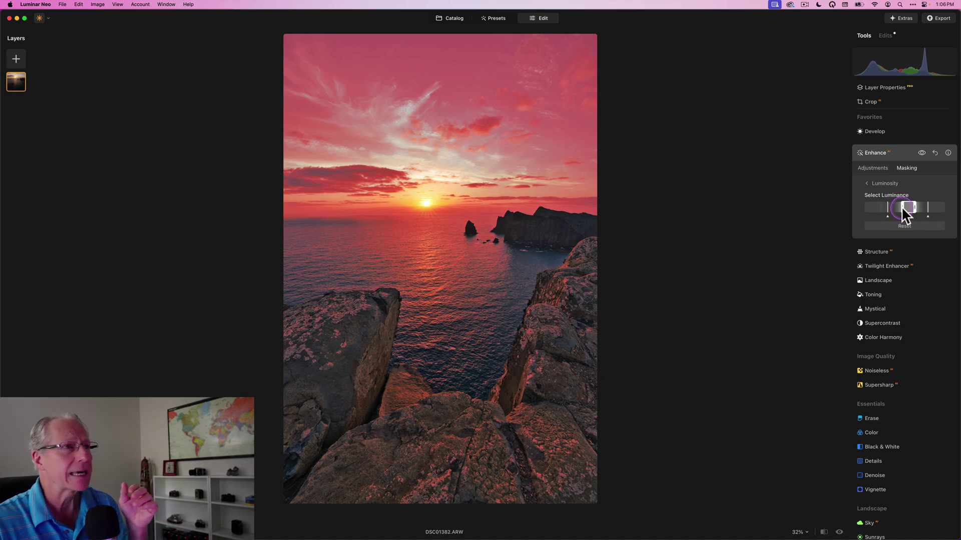
left_click(901, 206)
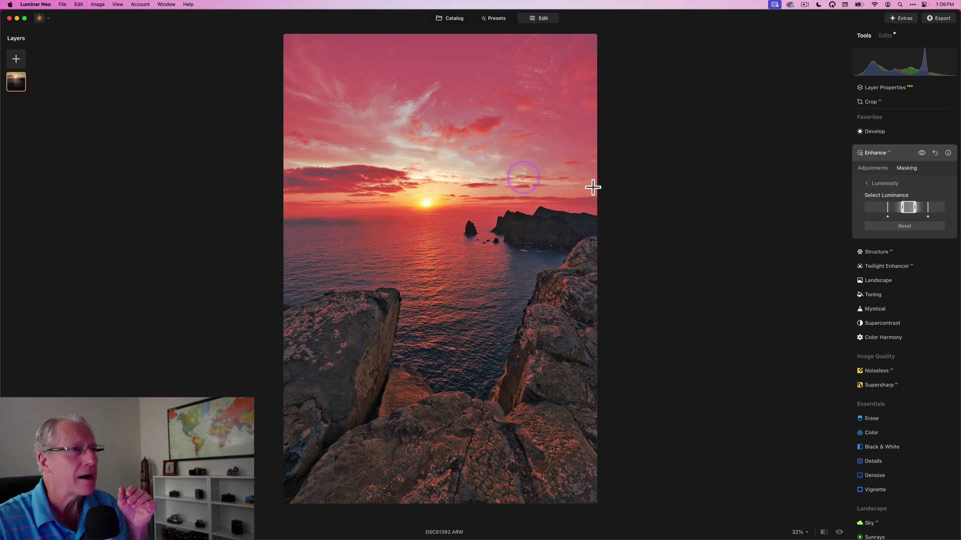
left_click(872, 169)
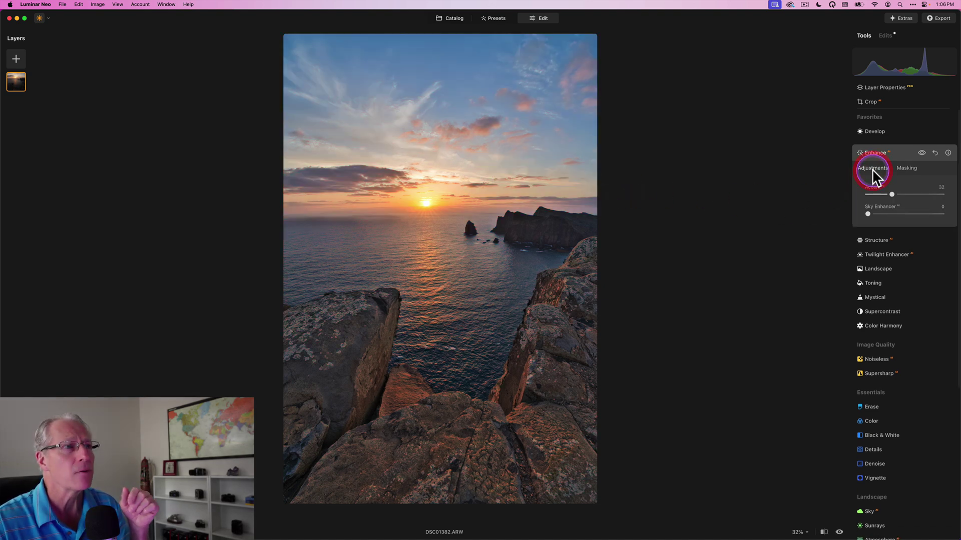
- Compare the photo with and without the Enhance edits, leave Enhance on, and collapse its panel
left_click(921, 153)
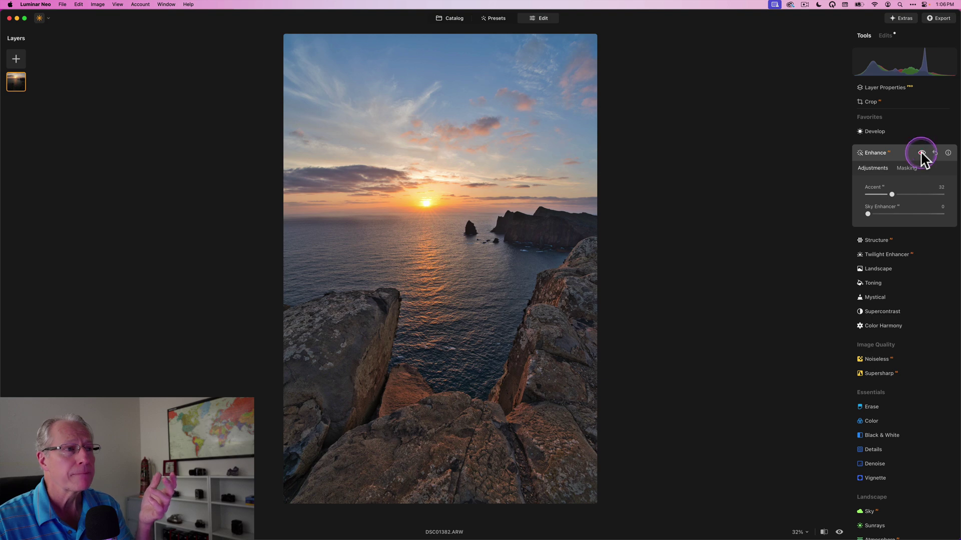
left_click(921, 152)
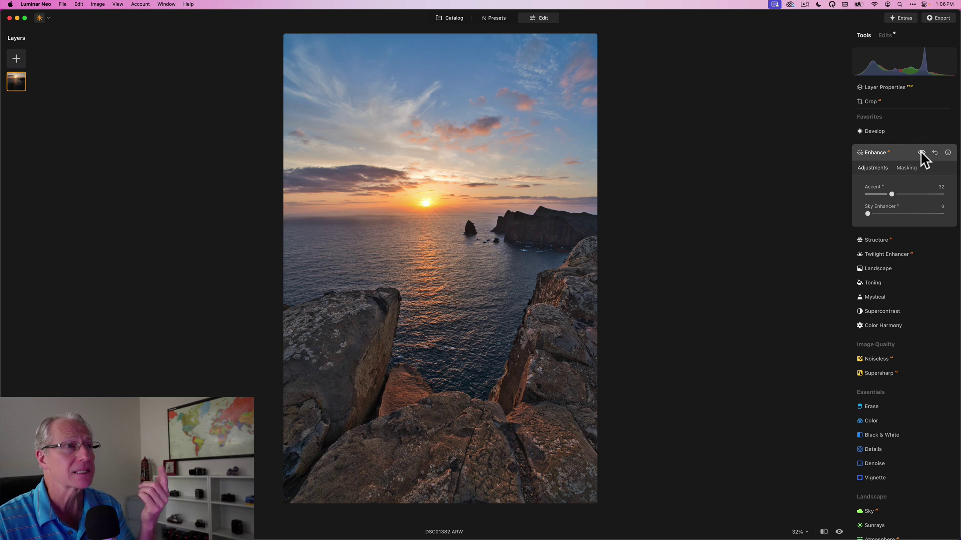
left_click(921, 152)
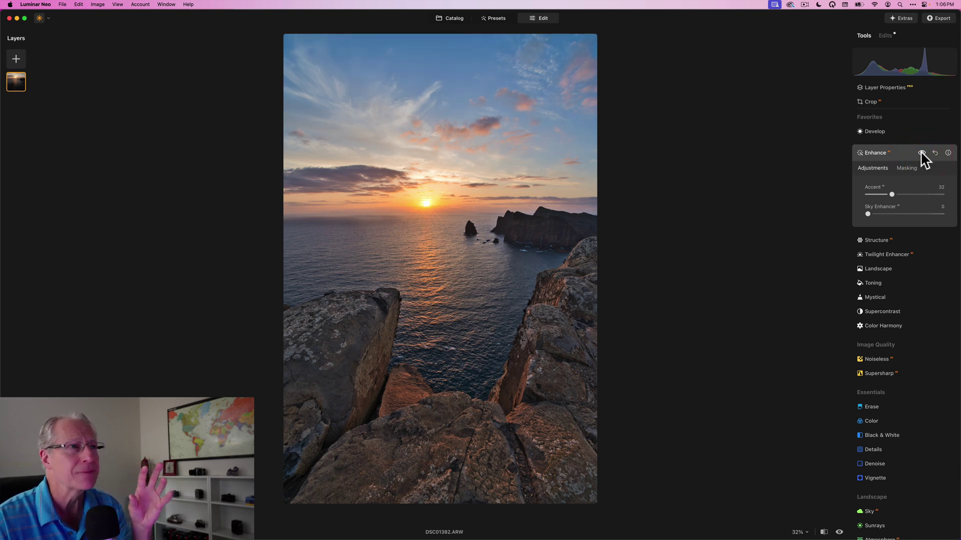
left_click(921, 152)
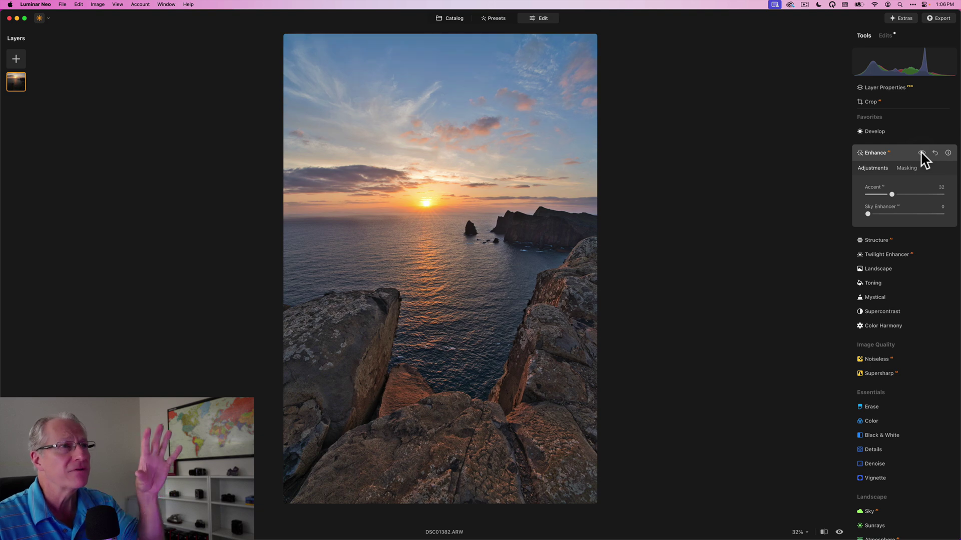
left_click(921, 152)
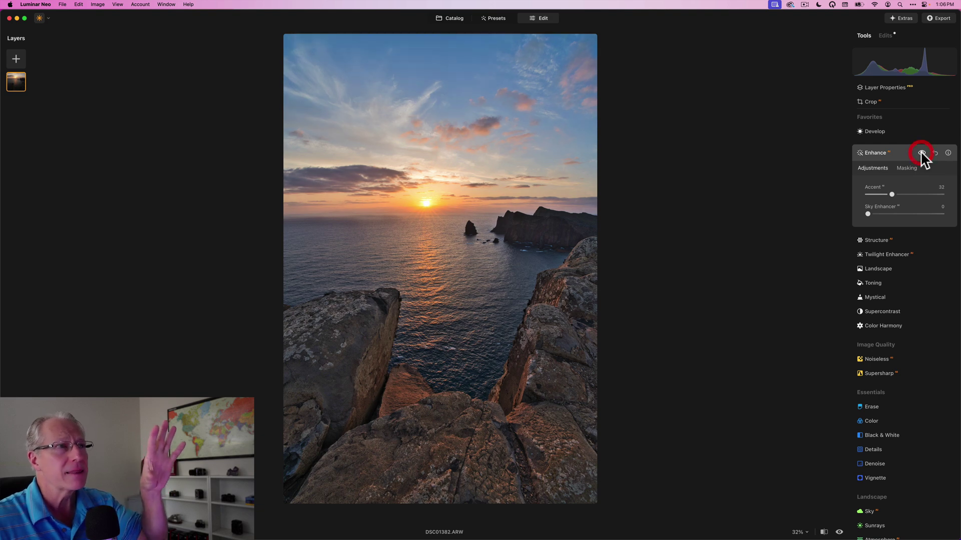
left_click(885, 156)
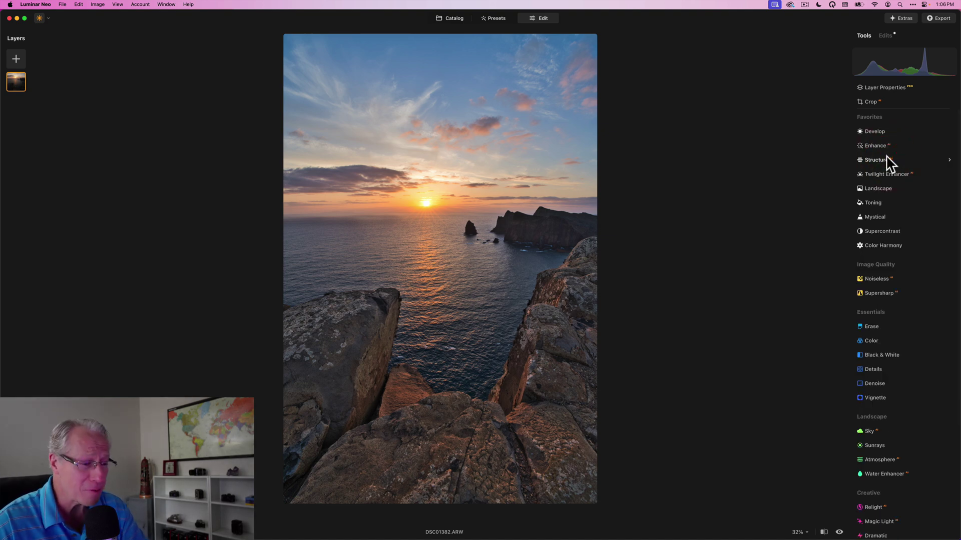
- In Color Harmony, nudge Brilliance up and set highlight Cyan-Red to 4 and Magenta-Green to -6
left_click(884, 245)
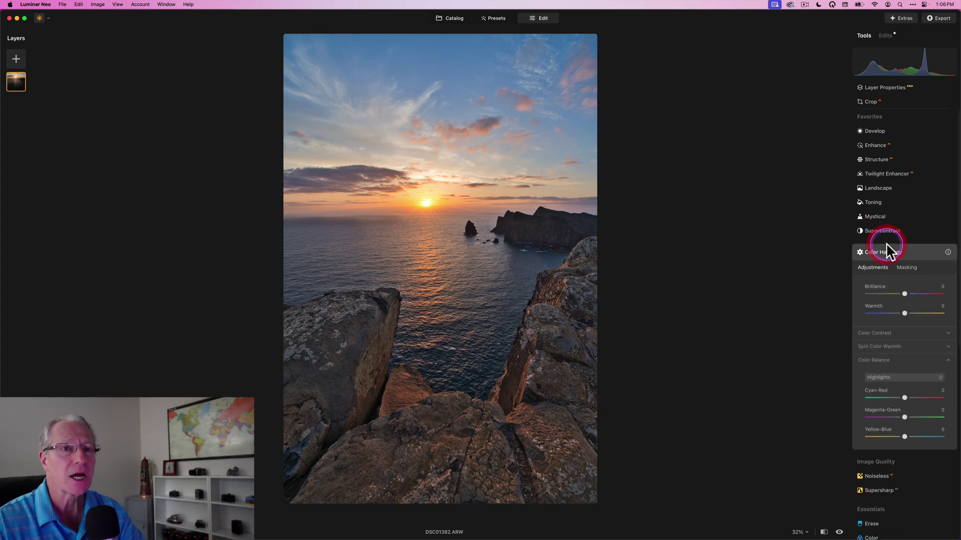
left_click_drag(904, 260, 907, 260)
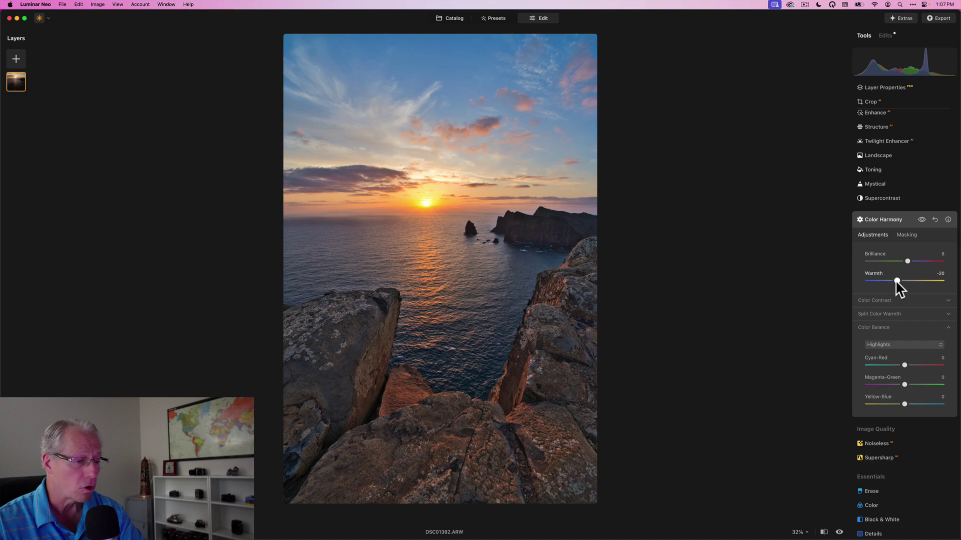
left_click(904, 403)
left_click(905, 336)
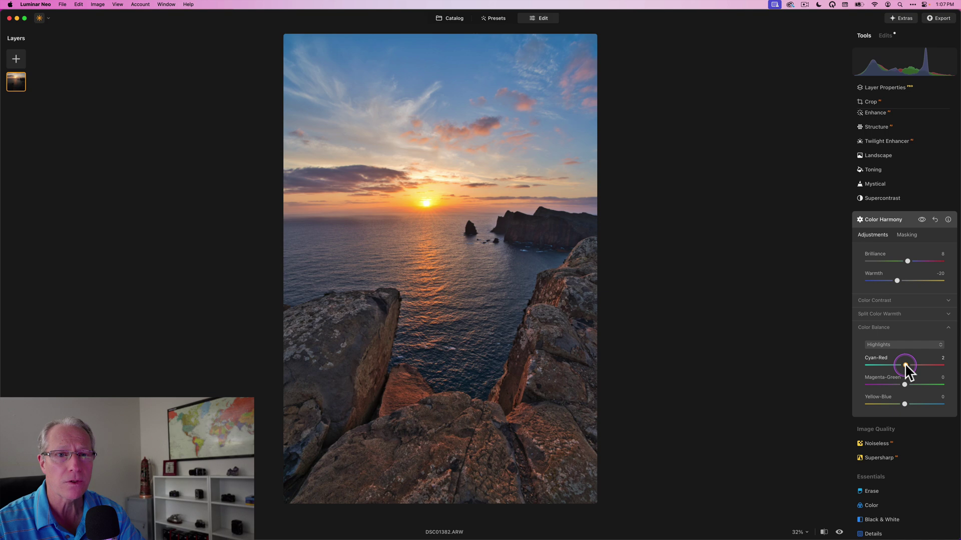
left_click_drag(904, 363, 905, 363)
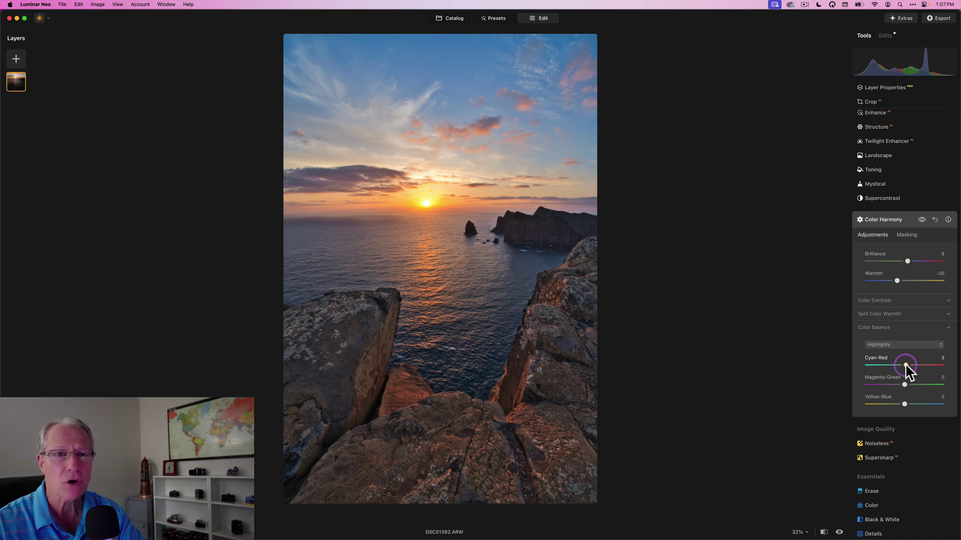
left_click_drag(905, 363, 902, 388)
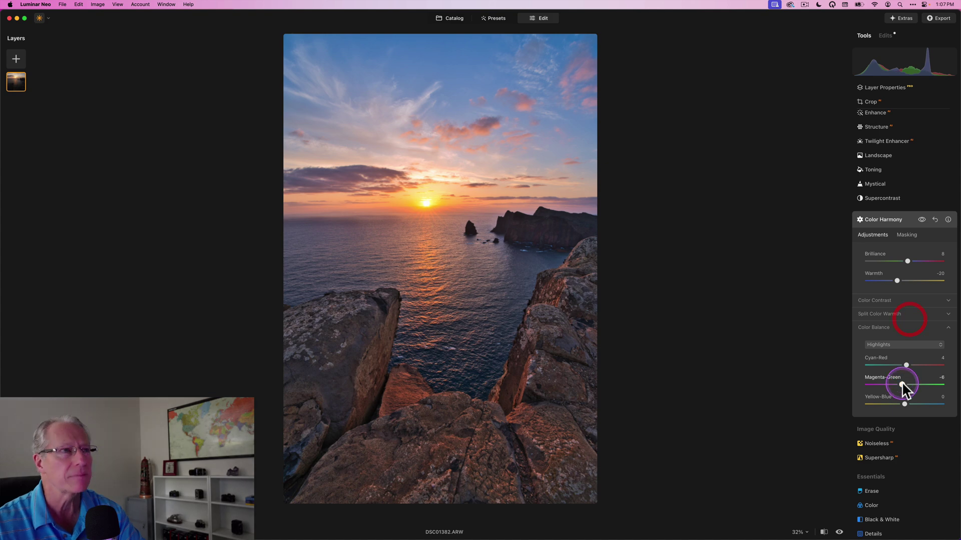
- Compare the photo with and without Color Harmony, then collapse the Color Harmony panel
left_click(921, 220)
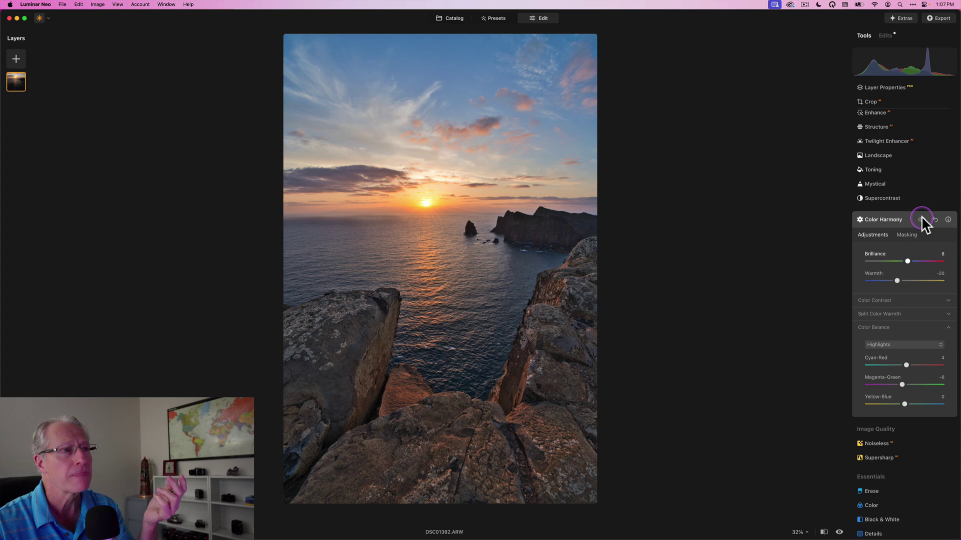
left_click(921, 219)
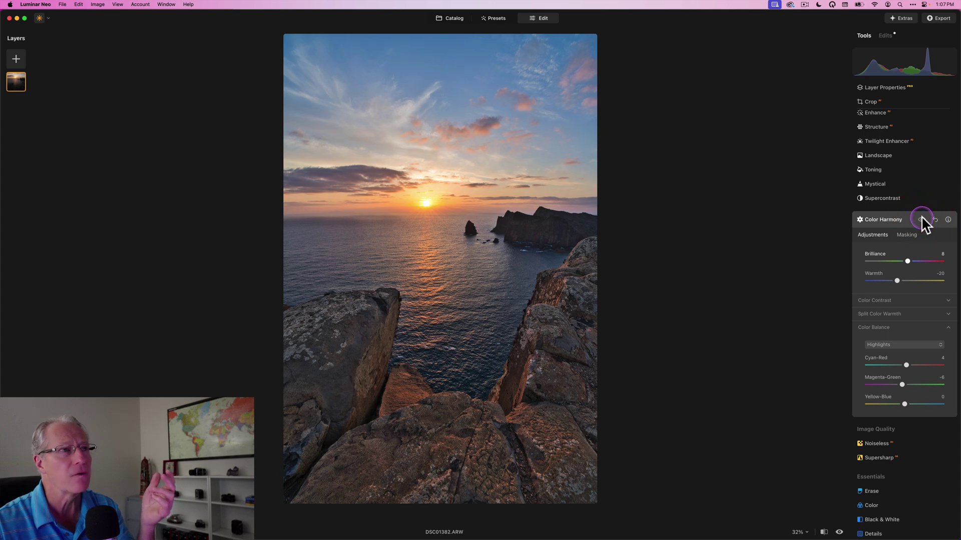
left_click(920, 220)
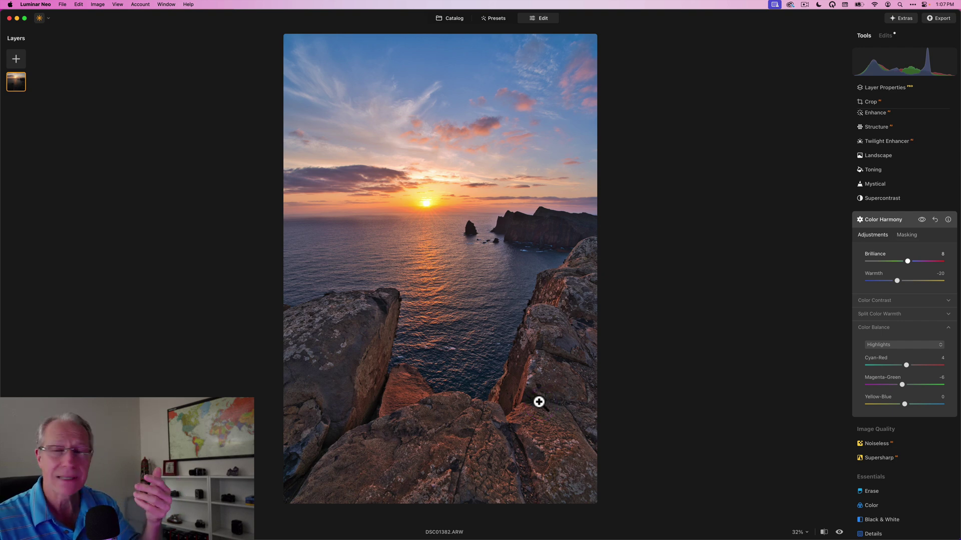
left_click(887, 220)
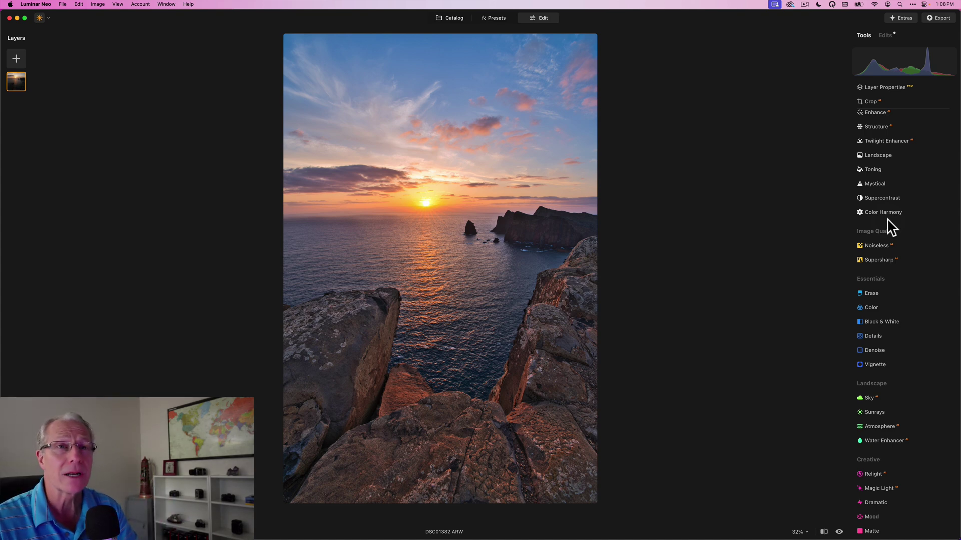
- Add a Develop radial gradient mask placed over the sun
scroll(890, 227, "up", 2)
left_click(880, 134)
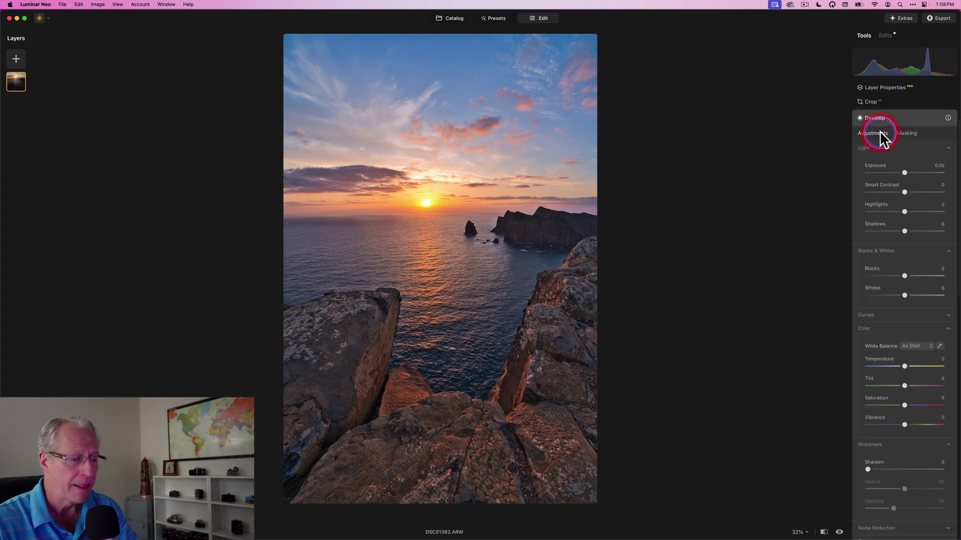
left_click(905, 134)
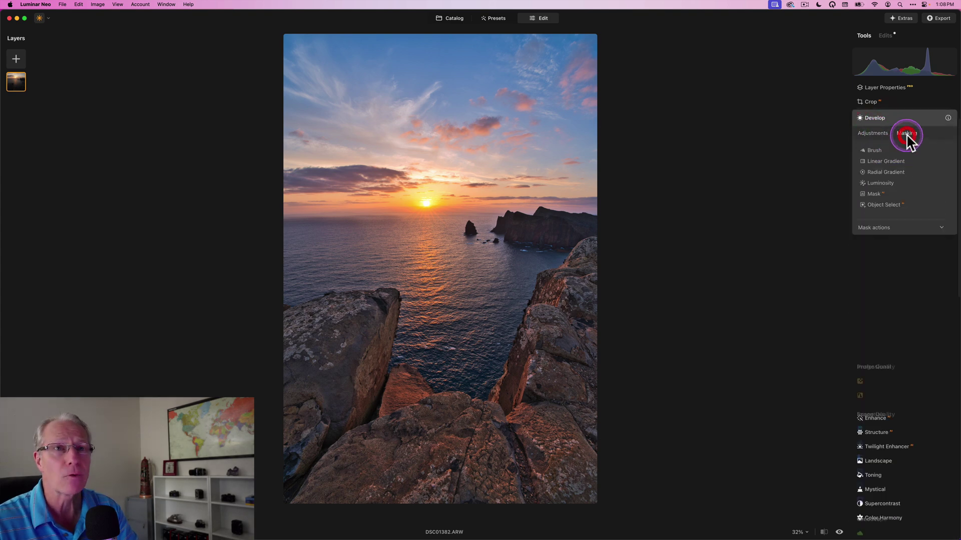
left_click(878, 170)
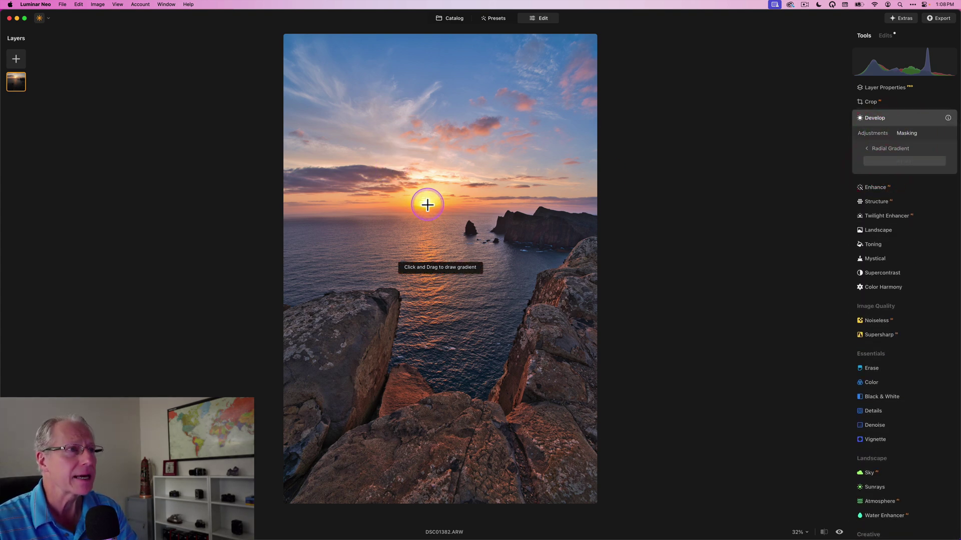
left_click_drag(427, 203, 504, 205)
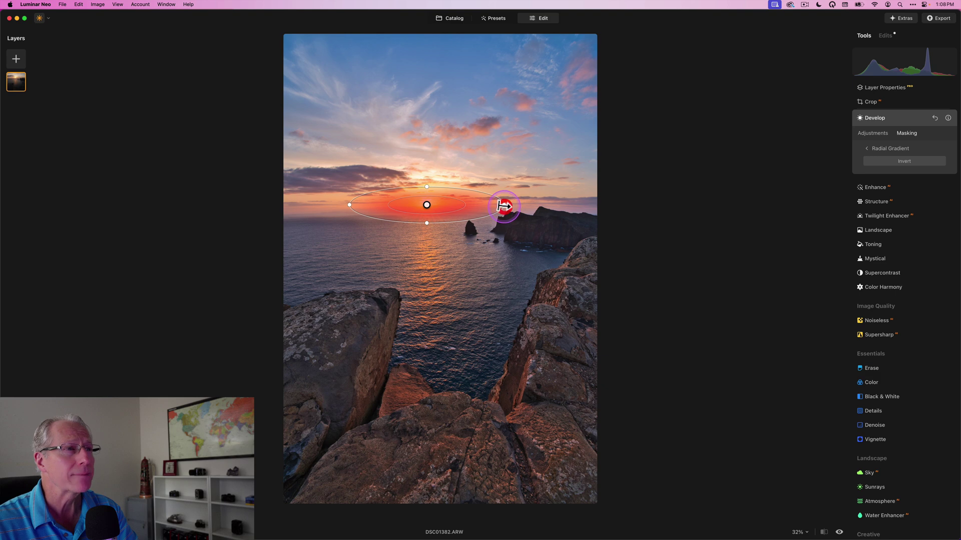
- Brighten the masked sun area with Exposure 0.18 and Smart Contrast 35
left_click(864, 131)
left_click_drag(905, 172, 906, 171)
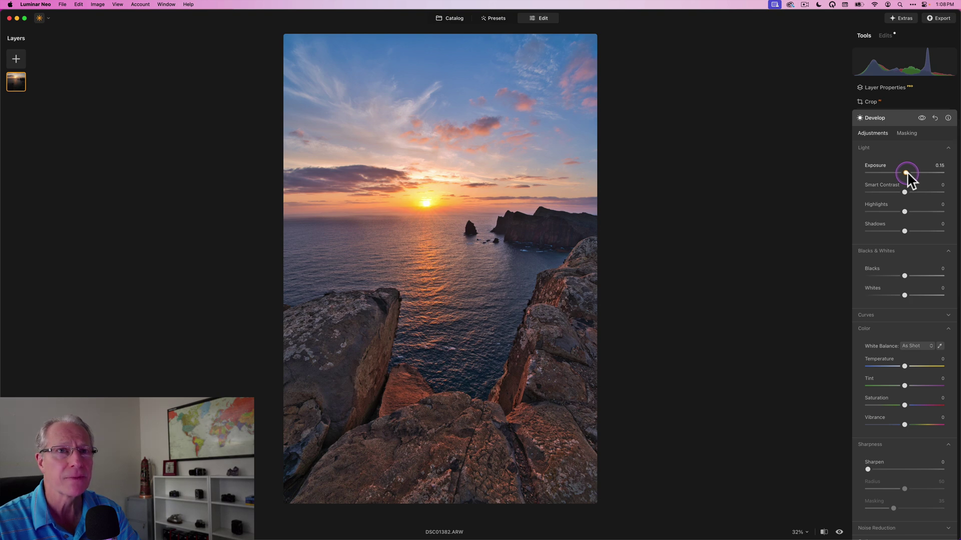
left_click_drag(906, 173, 903, 187)
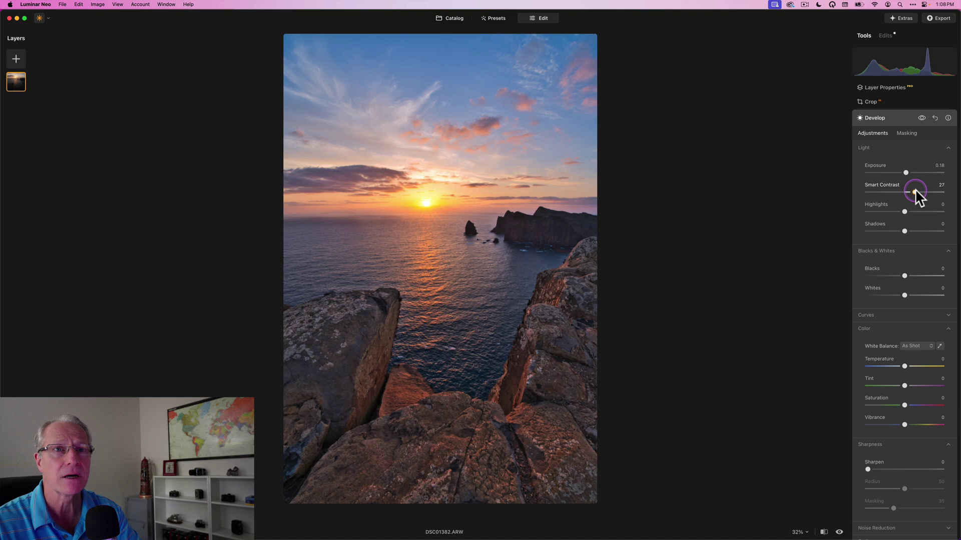
left_click_drag(916, 191, 918, 191)
- Compare the sun with and without the Develop edit, then collapse Develop
left_click(921, 118)
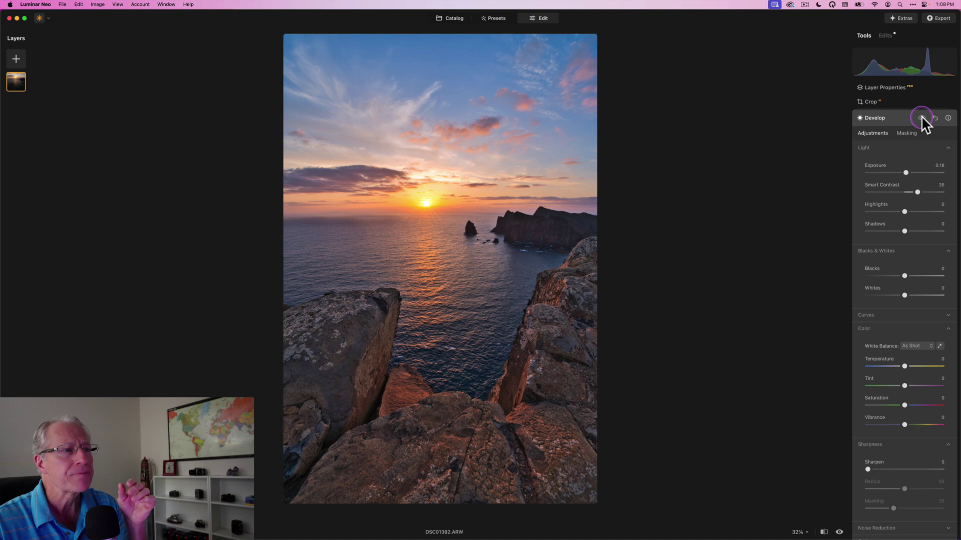
left_click(921, 118)
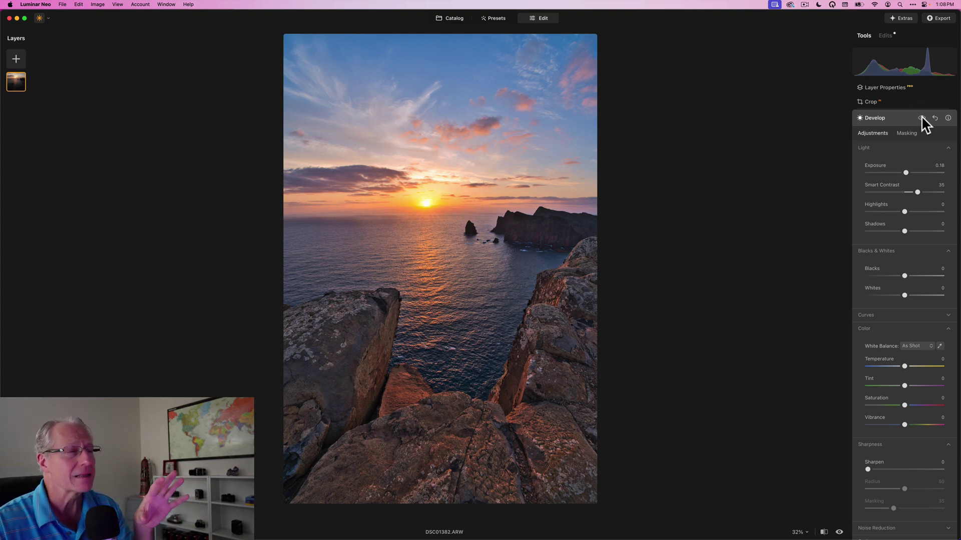
left_click(921, 118)
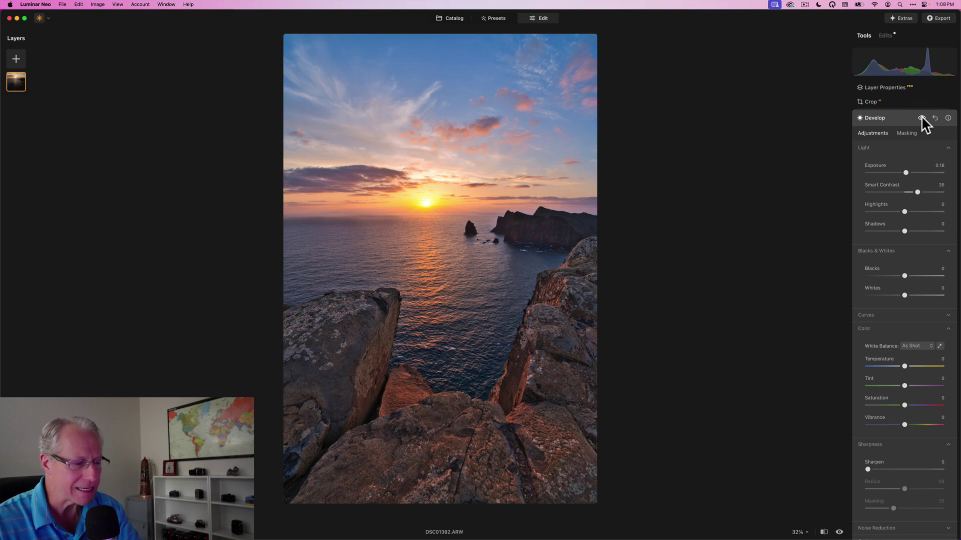
left_click(897, 118)
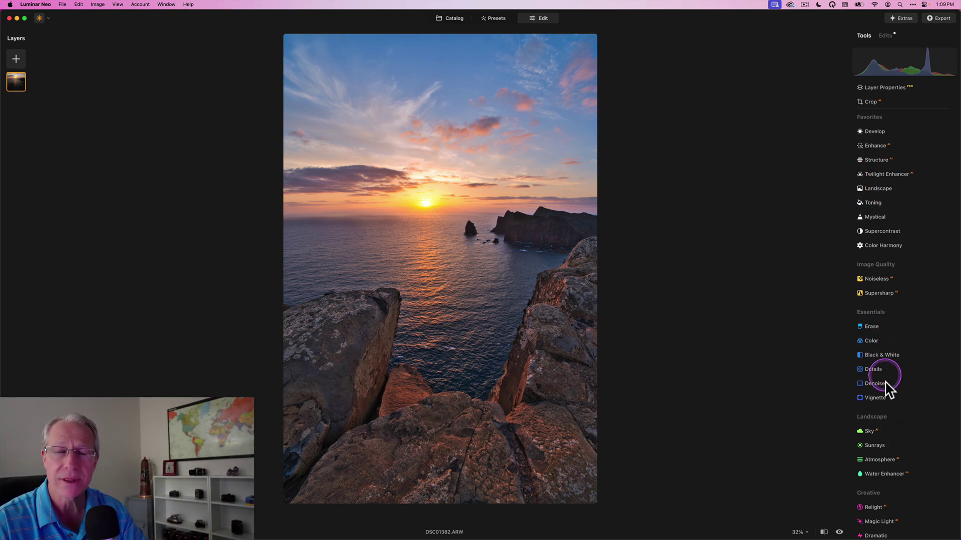
- Apply the Mystical glow at Amount 23 and compare the photo with and without it
left_click(878, 215)
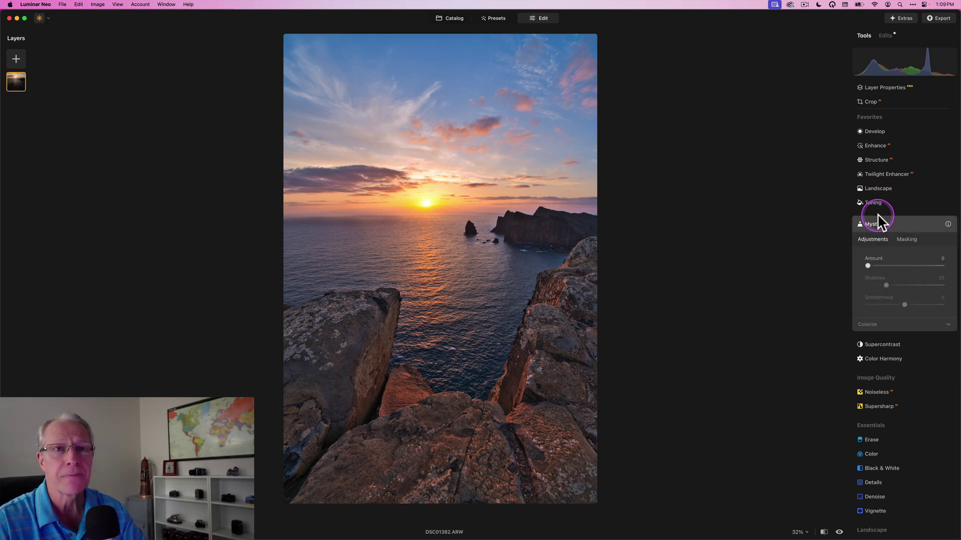
left_click(879, 263)
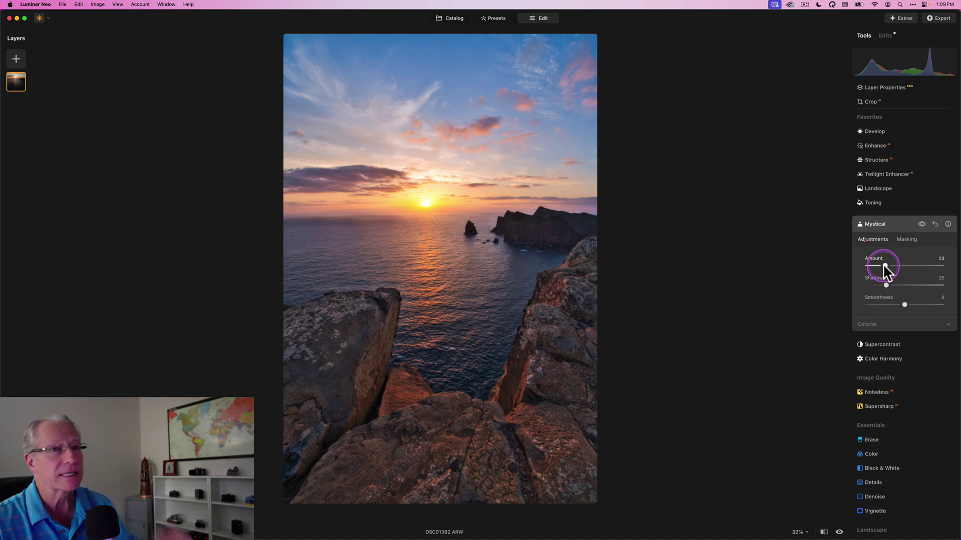
left_click(921, 224)
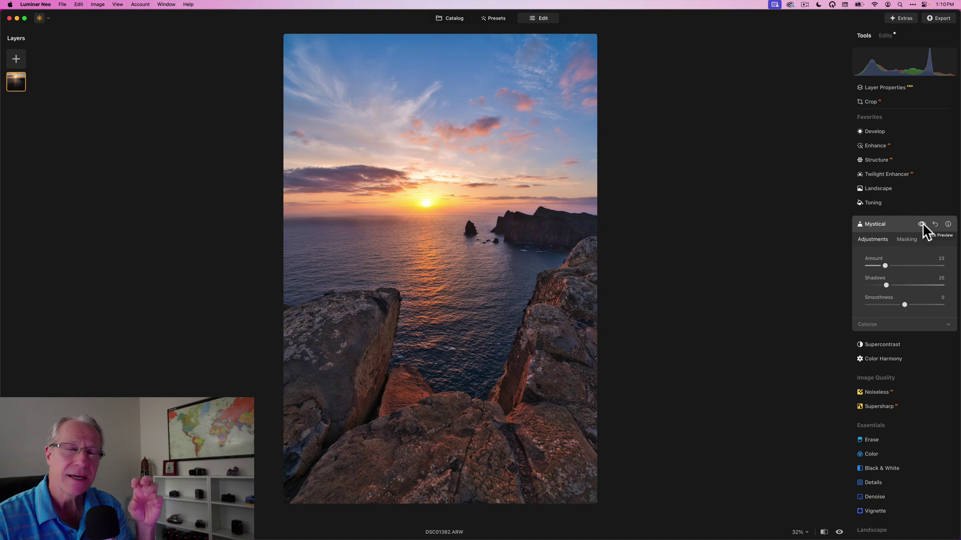
left_click(922, 224)
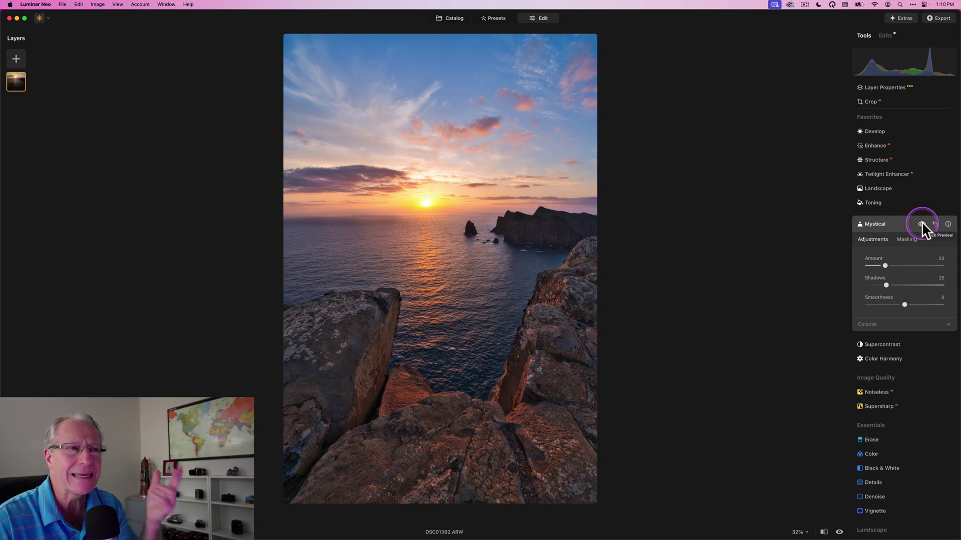
left_click(922, 224)
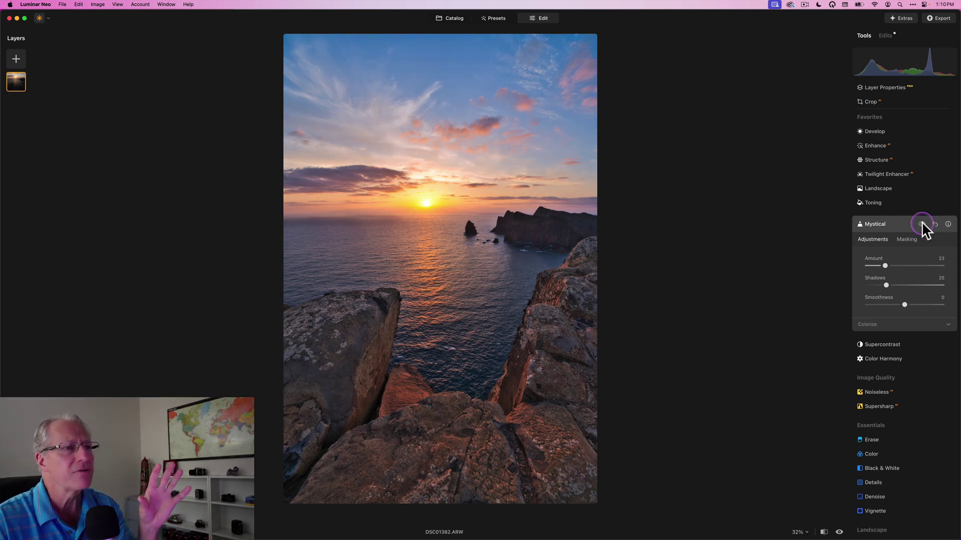
left_click(921, 224)
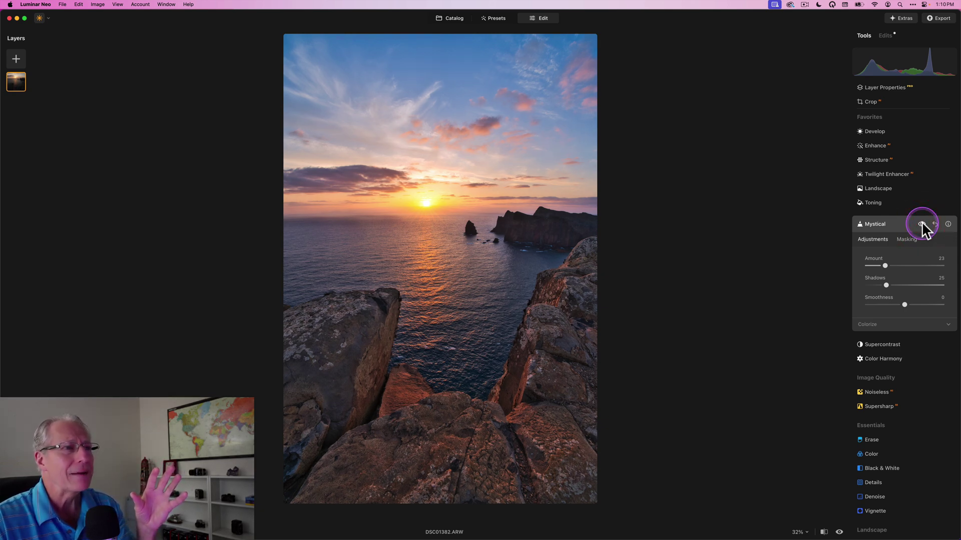
left_click(922, 224)
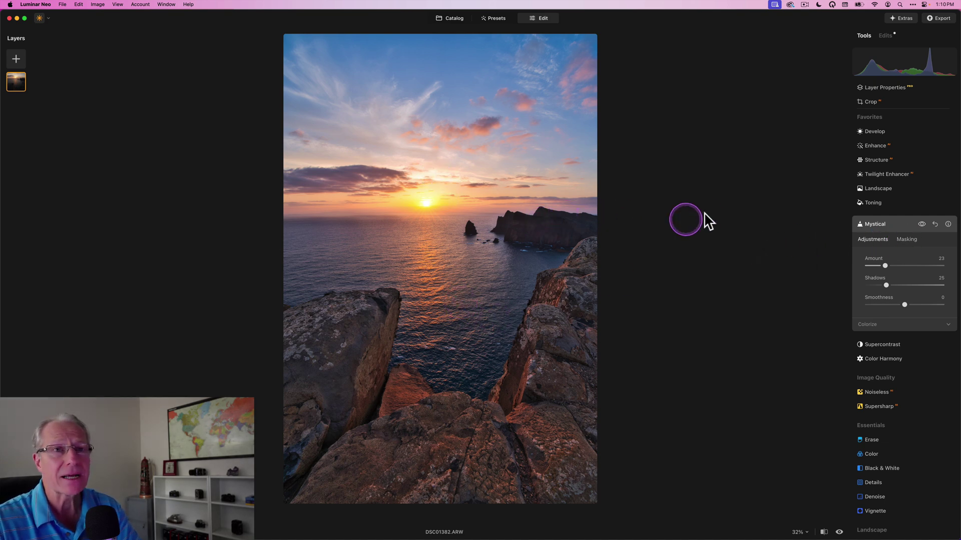
- Limit the Mystical glow with a luminosity mask of narrowed brightness range, then compare before and after
left_click(905, 240)
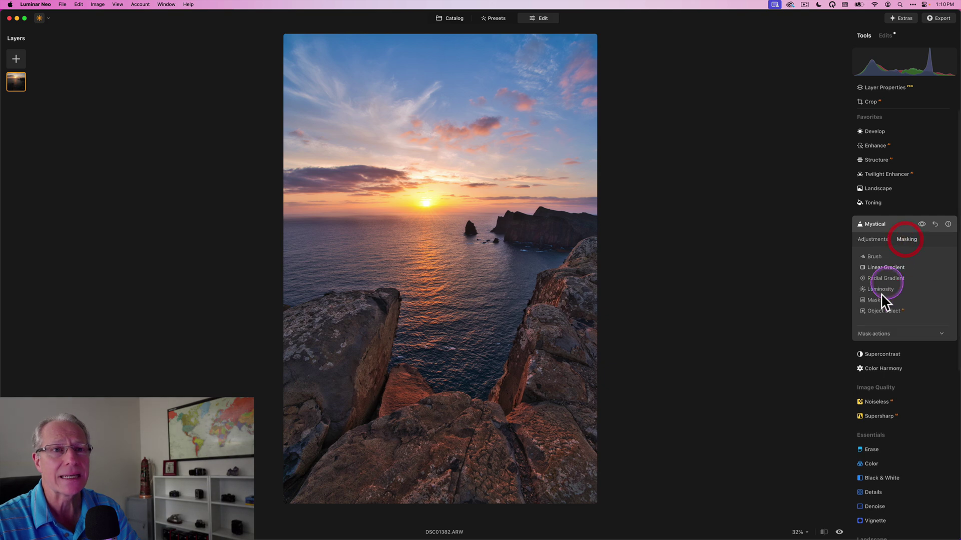
left_click(879, 290)
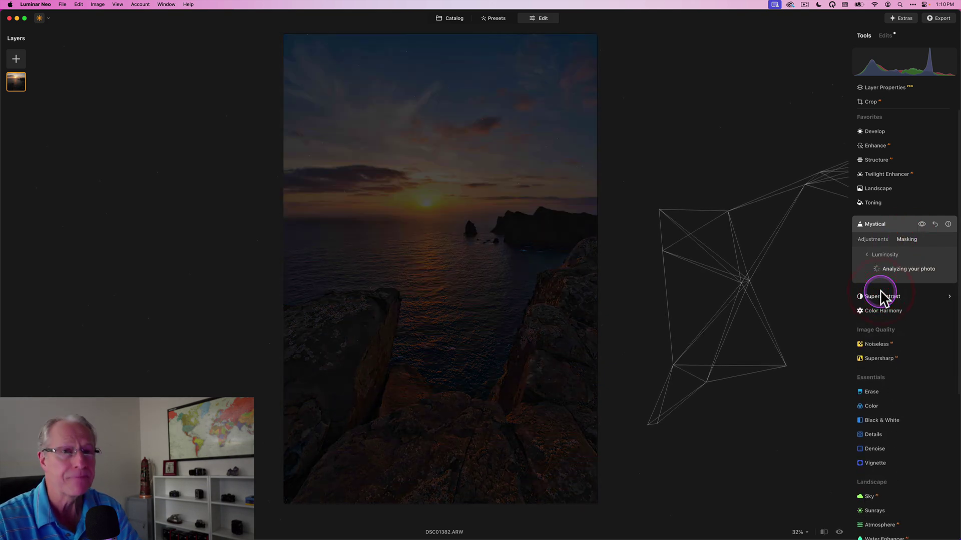
left_click(912, 260)
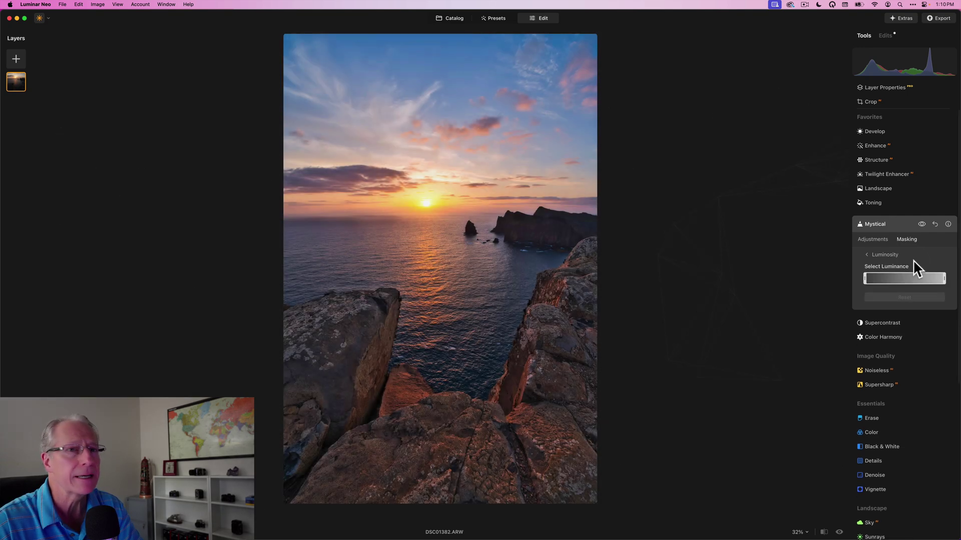
left_click(934, 281)
left_click_drag(933, 276, 900, 277)
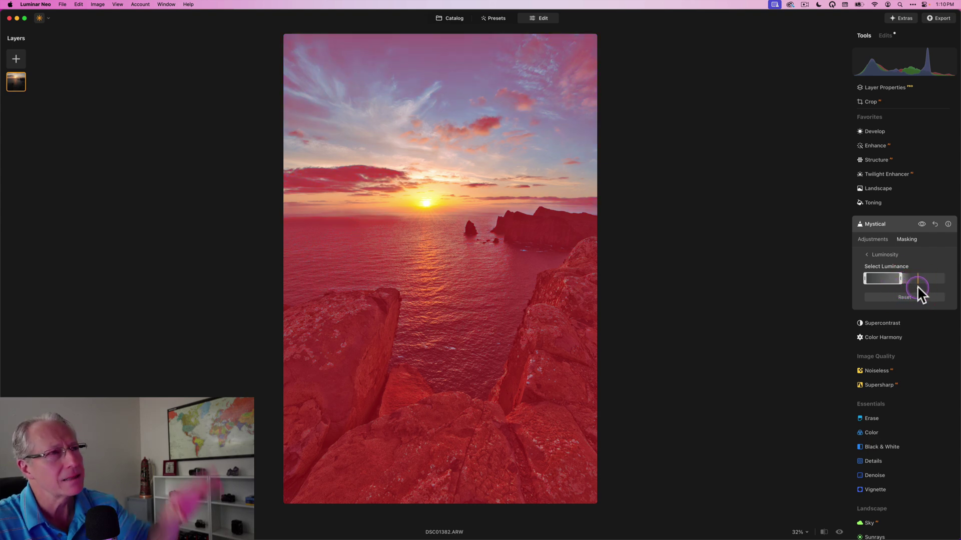
left_click_drag(918, 287, 901, 279)
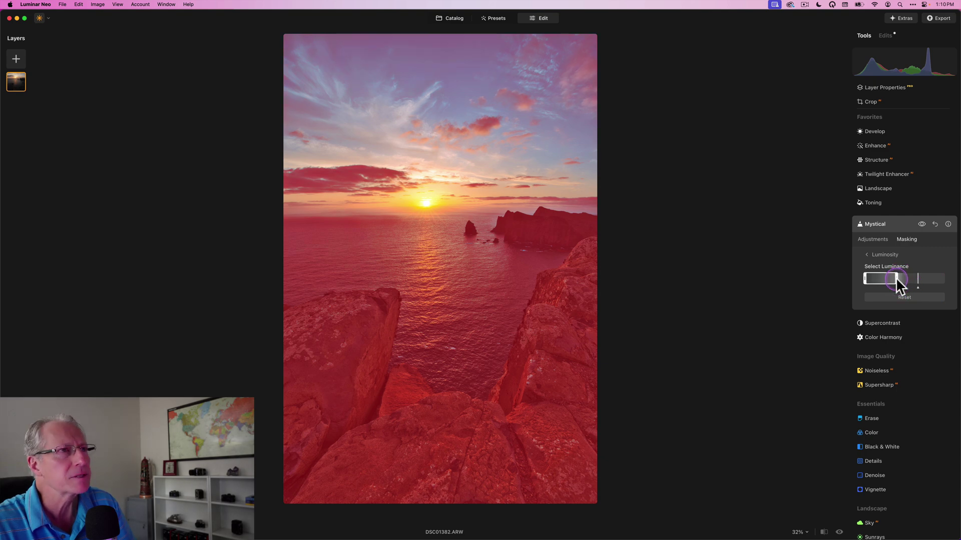
left_click(874, 239)
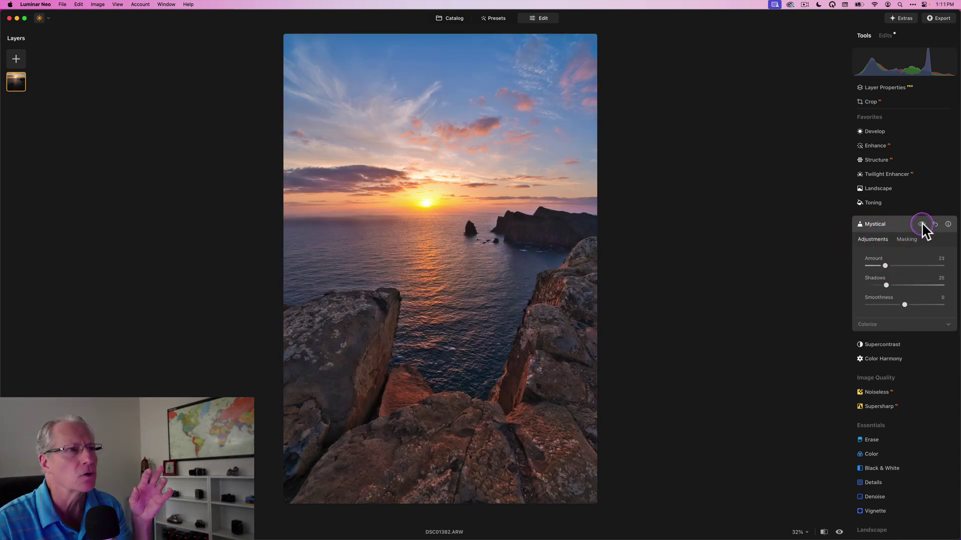
left_click(922, 223)
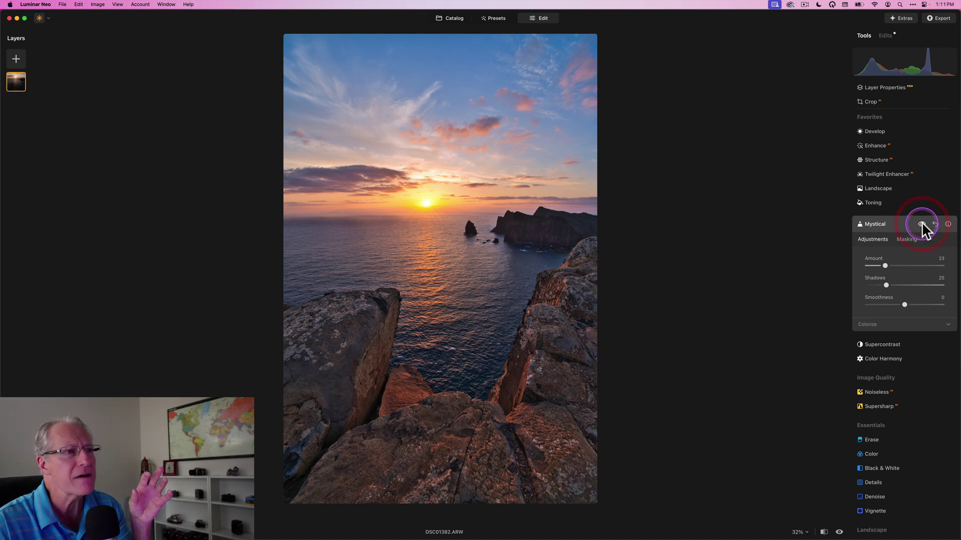
left_click(921, 224)
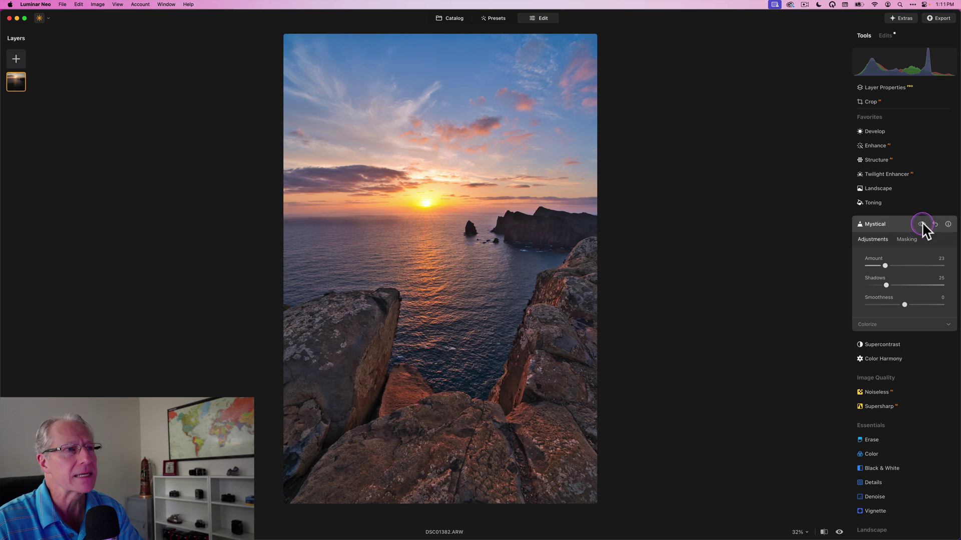
- Collapse the Mystical panel and reopen the Develop adjustments
left_click(891, 223)
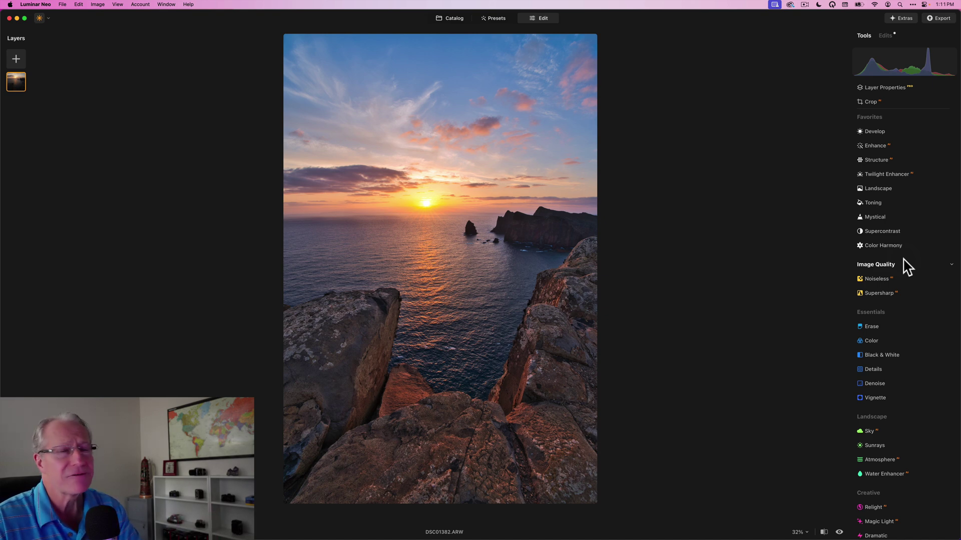
left_click(878, 131)
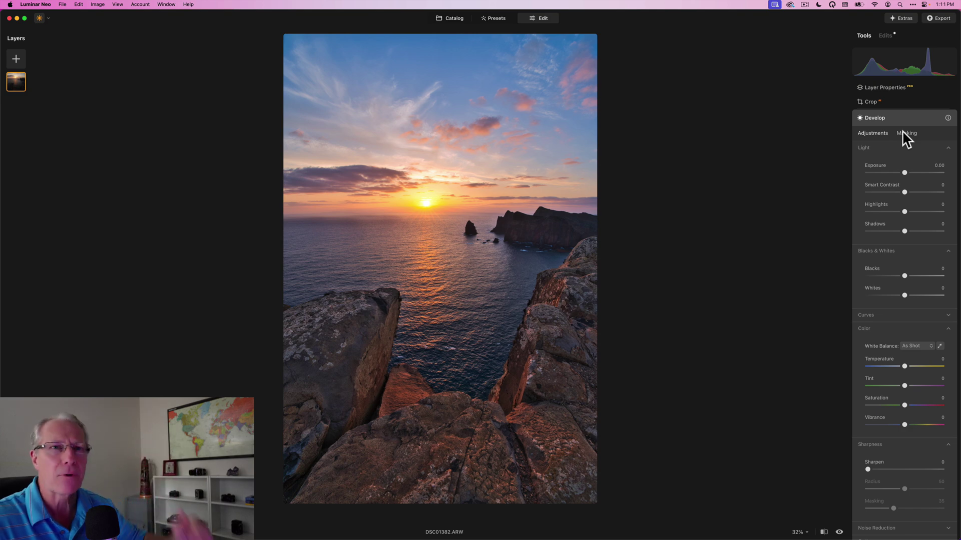
- Draw a Develop linear gradient mask from the top of the sky, positioned high up
left_click(904, 133)
left_click(877, 160)
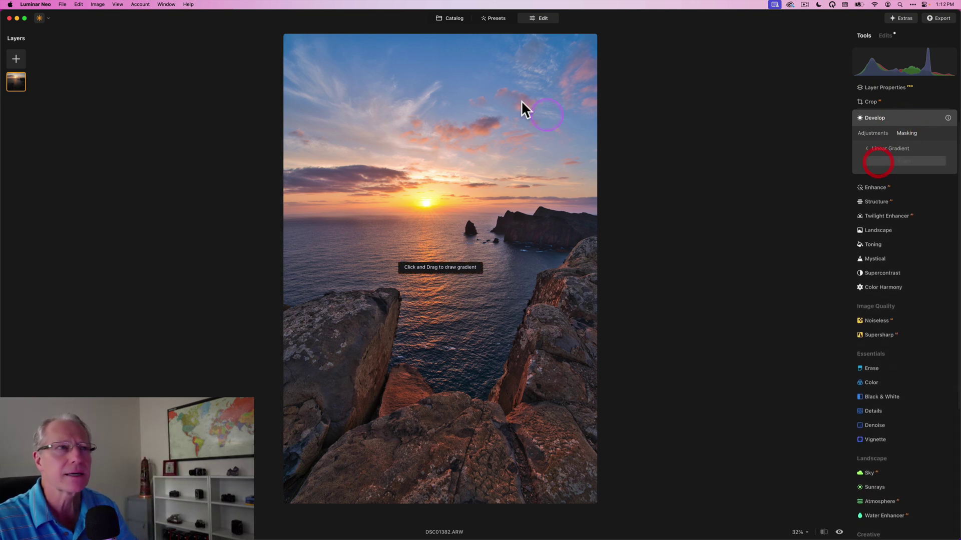
left_click_drag(407, 59, 426, 199)
left_click_drag(418, 131, 420, 111)
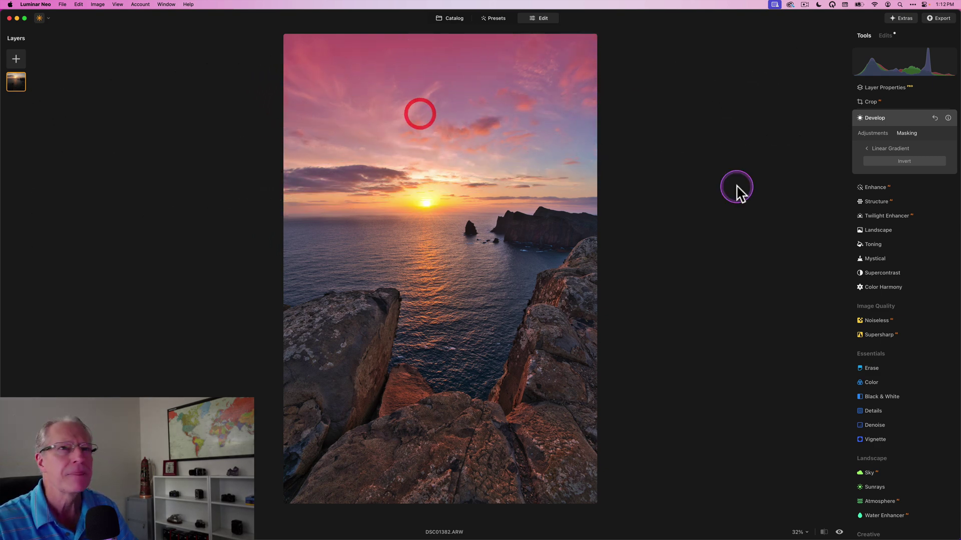
- Lower the masked sky's Exposure to -0.73, compare before and after, and collapse Develop
left_click(877, 128)
left_click_drag(901, 172, 899, 169)
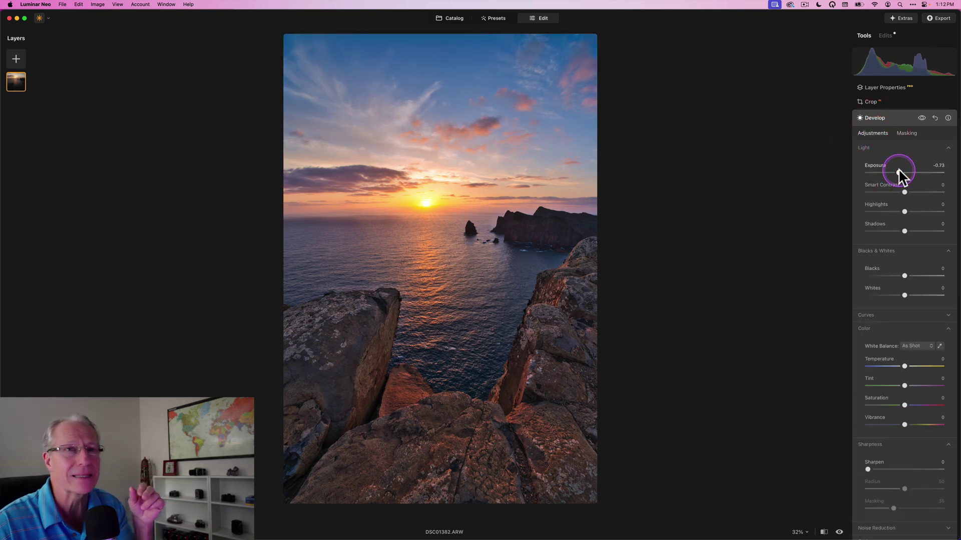
left_click(920, 118)
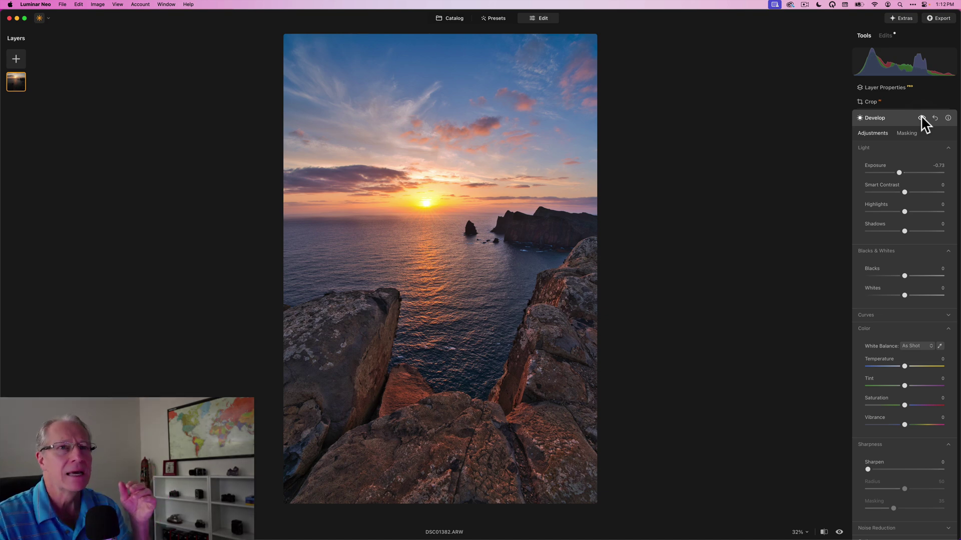
left_click(921, 118)
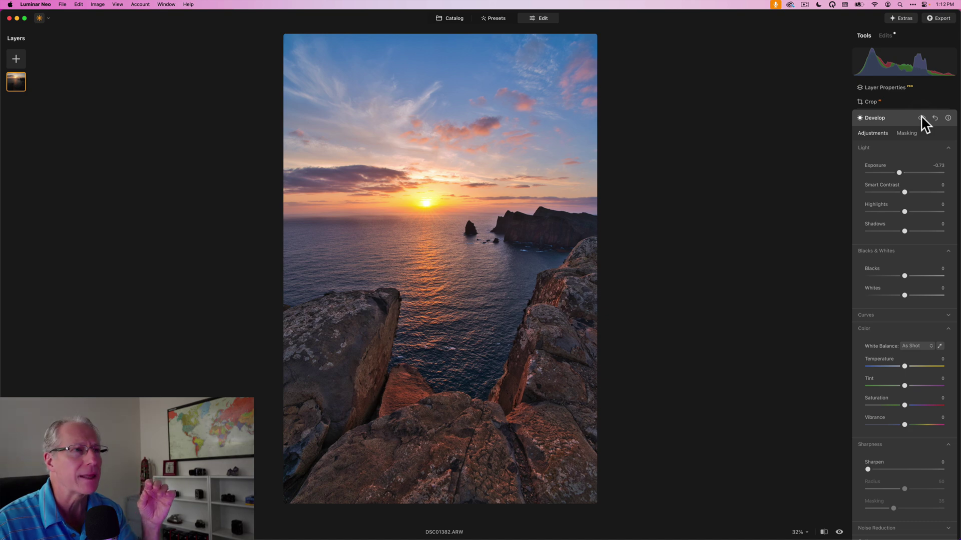
left_click(921, 119)
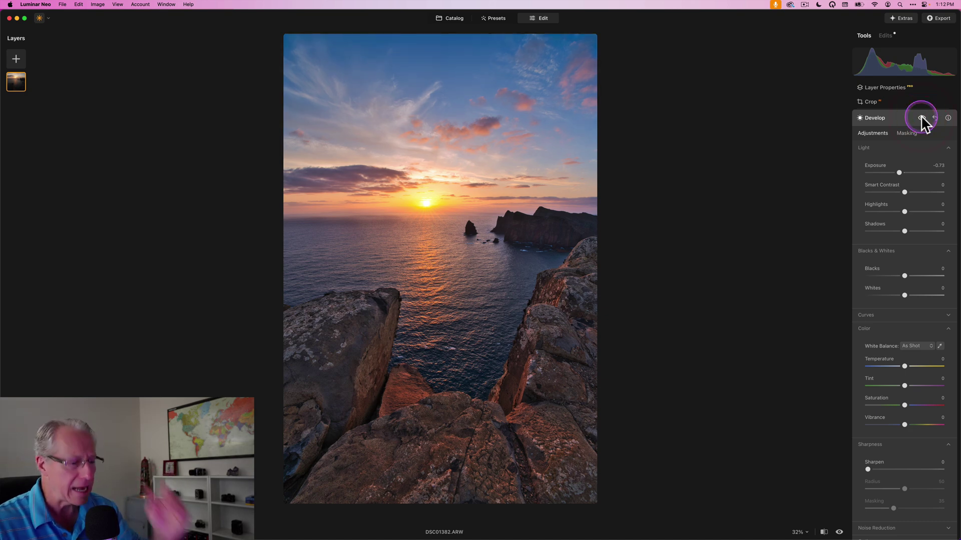
left_click(894, 118)
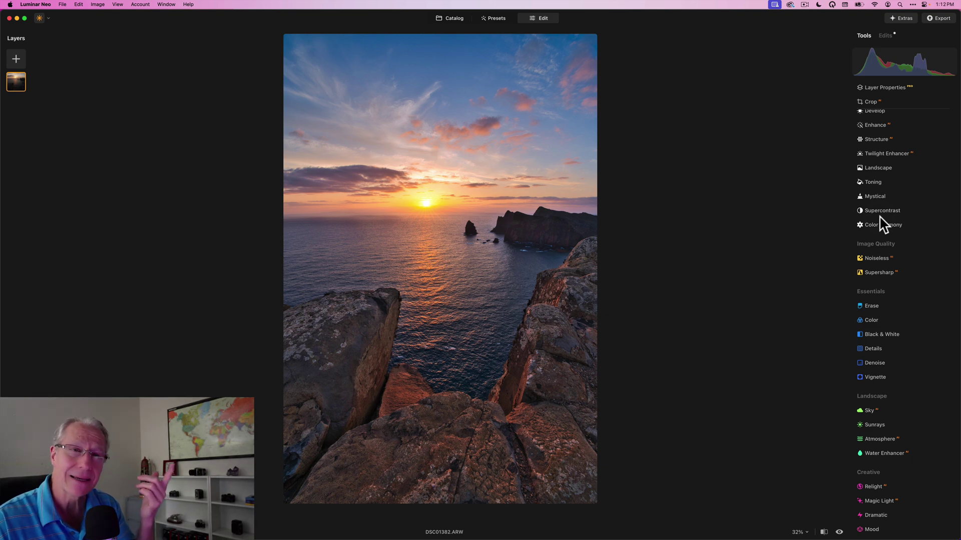
- Open the Color tool and switch its HSL mode to Hue
left_click(870, 320)
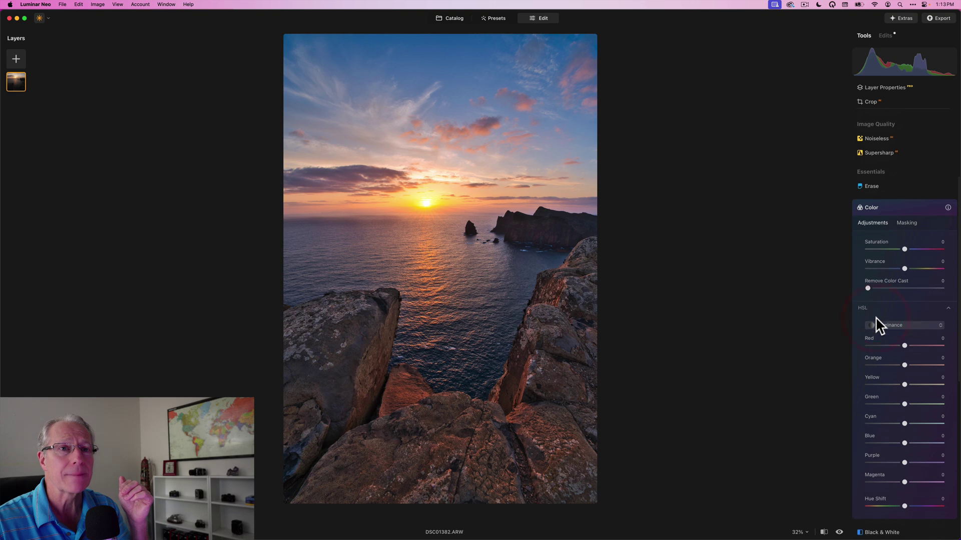
scroll(875, 317, "up", 1)
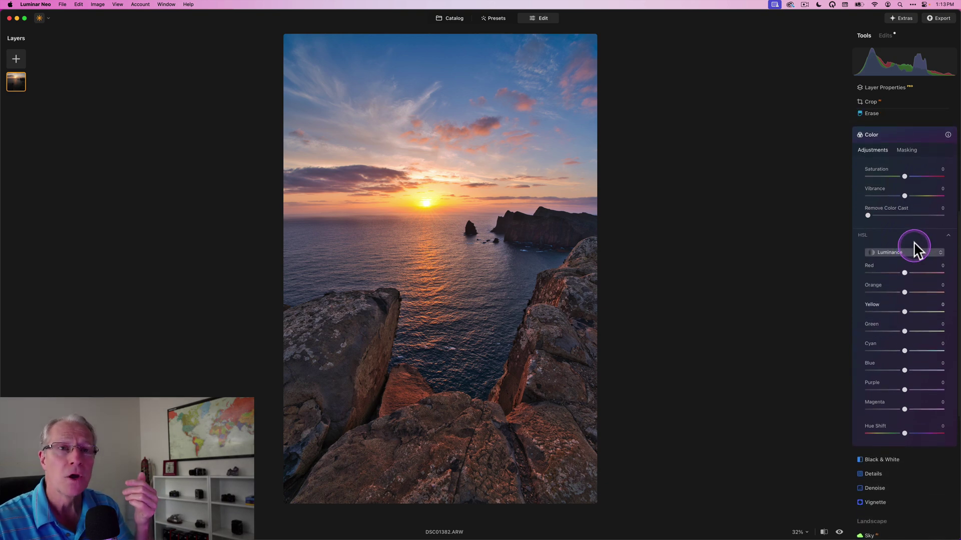
left_click(903, 252)
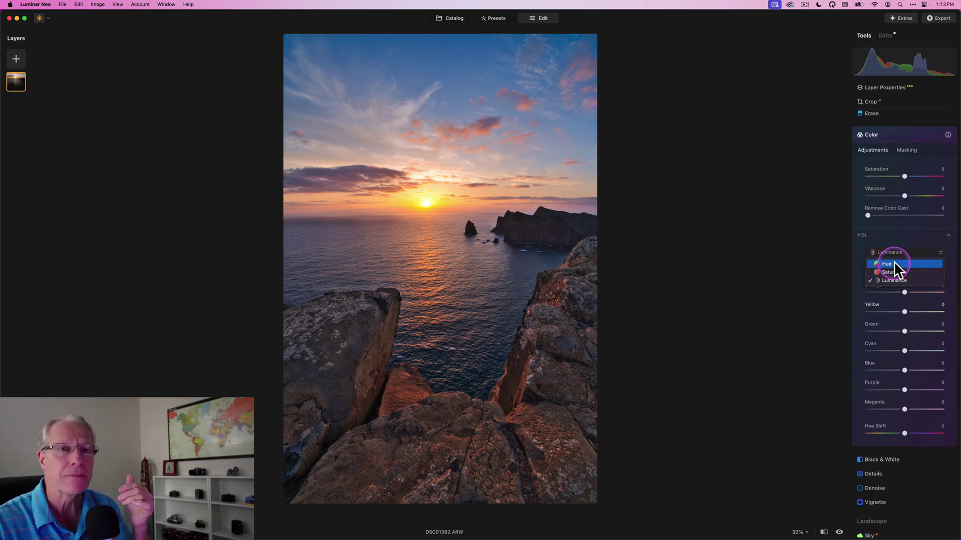
left_click(894, 263)
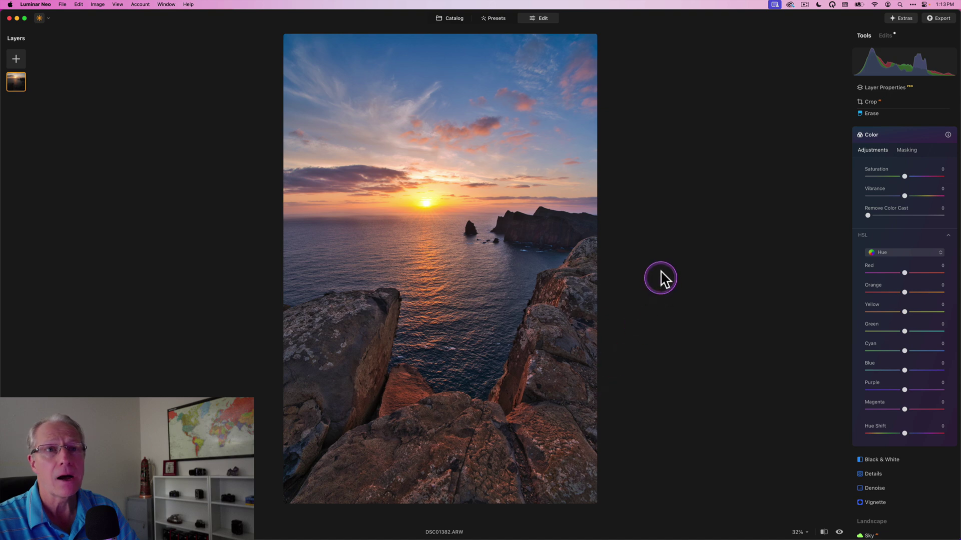
- Paste the copied rocks mask into Color and briefly show its overlay to verify it
left_click(905, 150)
left_click(865, 245)
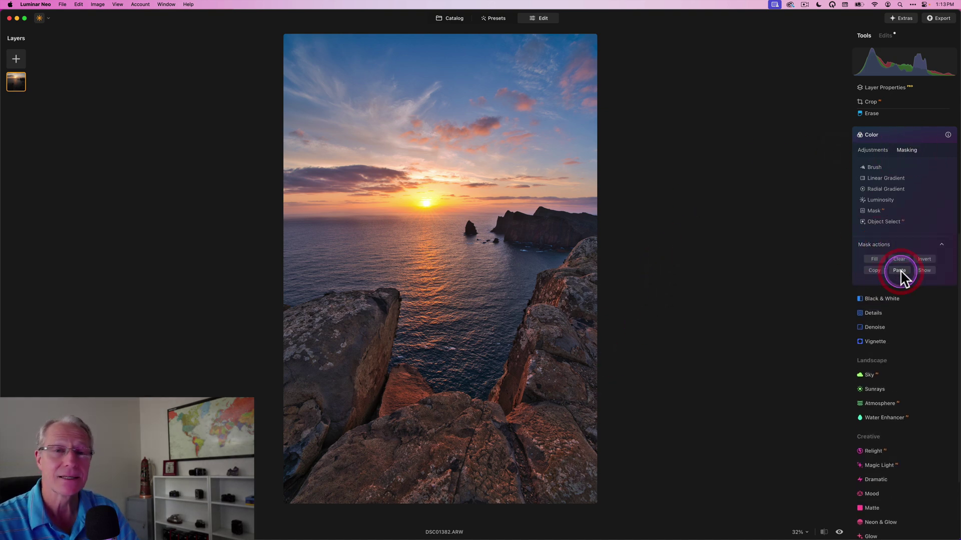
left_click(923, 271)
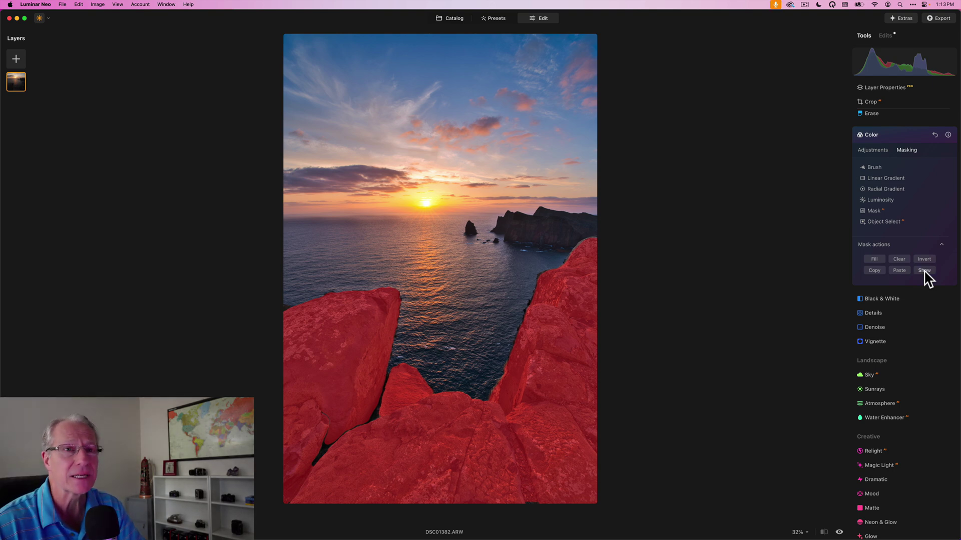
left_click(923, 270)
left_click(879, 153)
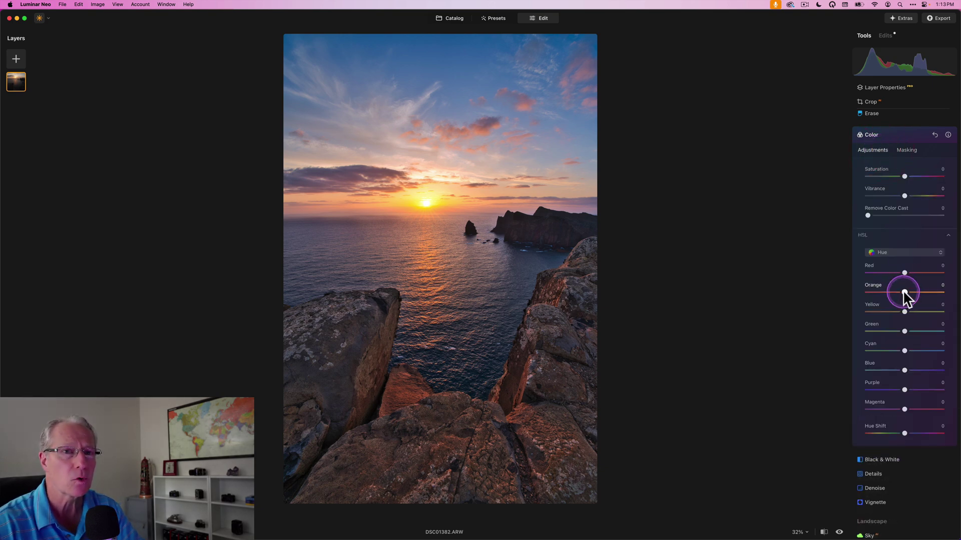
- Shift the rocks' Orange hue to -10 and Yellow hue to -28, comparing before and after
left_click_drag(904, 292, 901, 292)
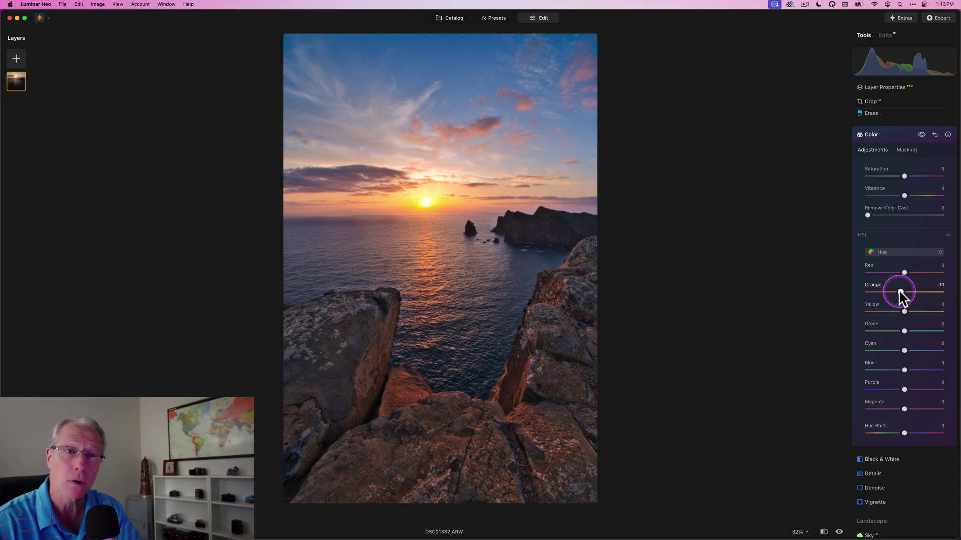
left_click(904, 311)
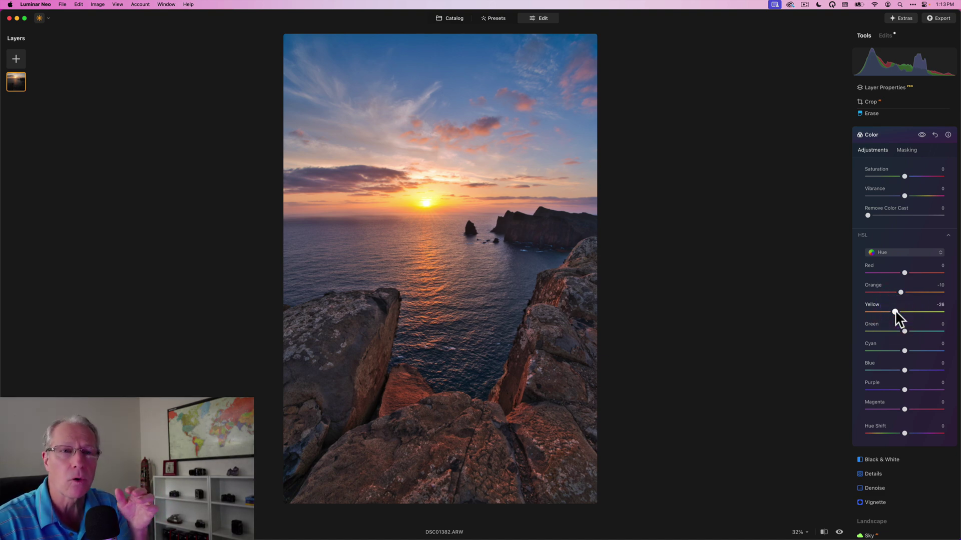
left_click(921, 135)
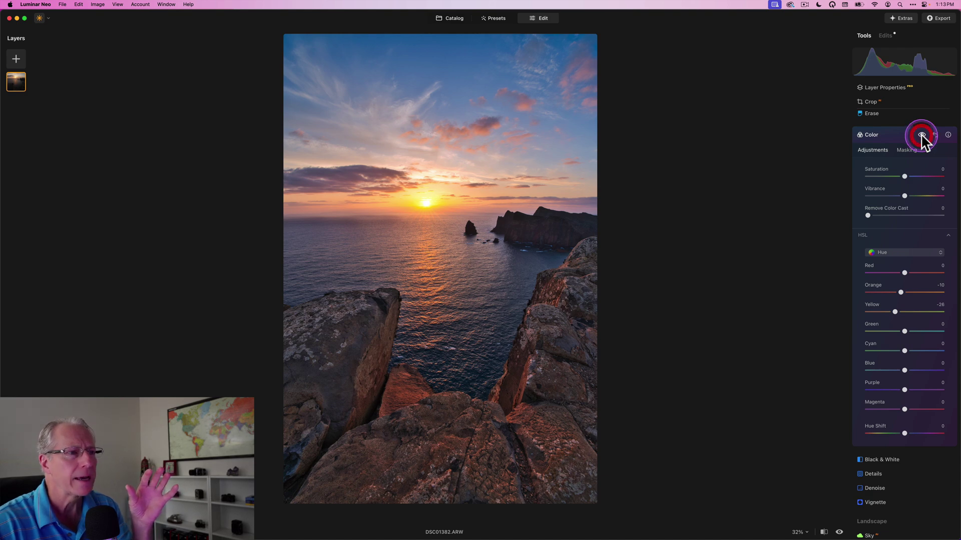
left_click(904, 273)
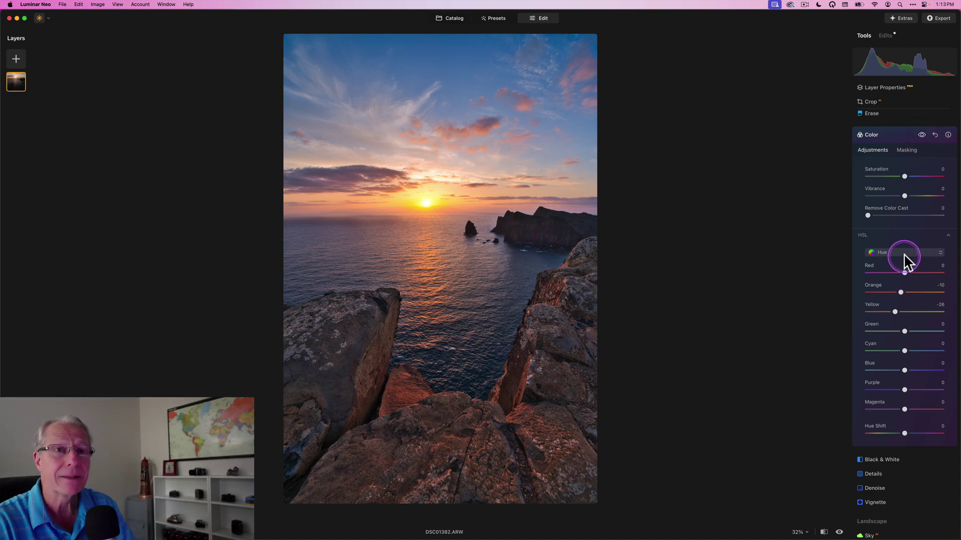
- Switch the Color tool's HSL panel to Luminance and compare the Color edits on and off
left_click(903, 253)
left_click(891, 280)
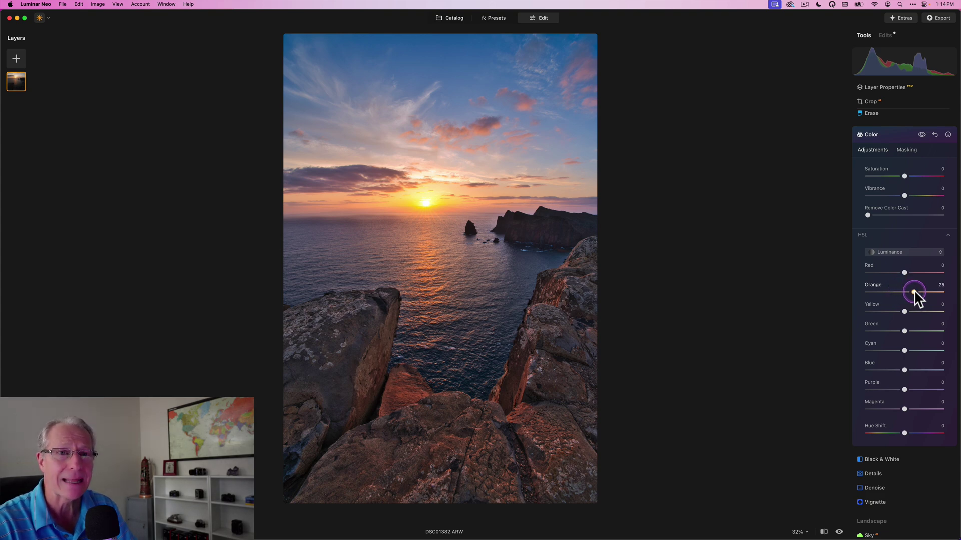
left_click(922, 134)
left_click(922, 135)
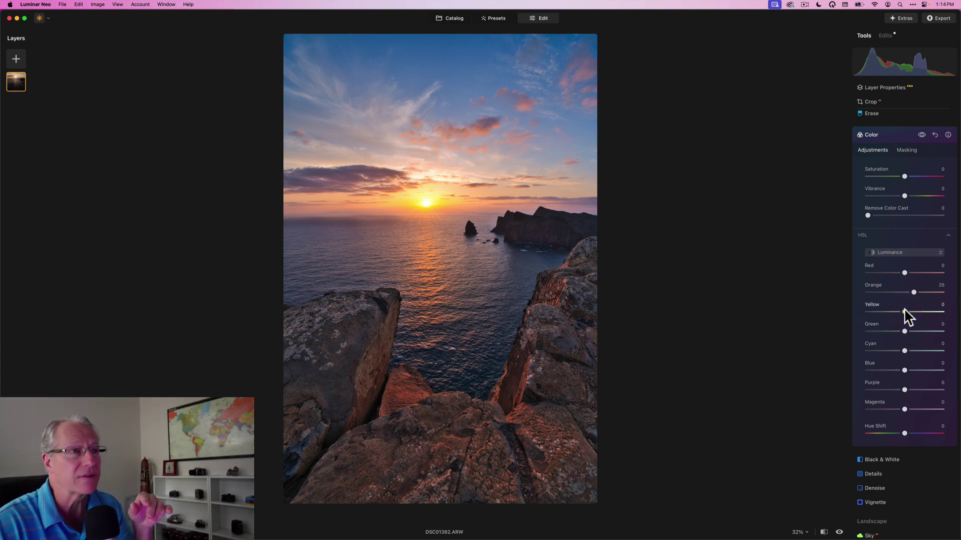
- Lower Yellow luminance to -100 to darken the rocks, comparing the Color edits with and without
left_click_drag(905, 311, 796, 314)
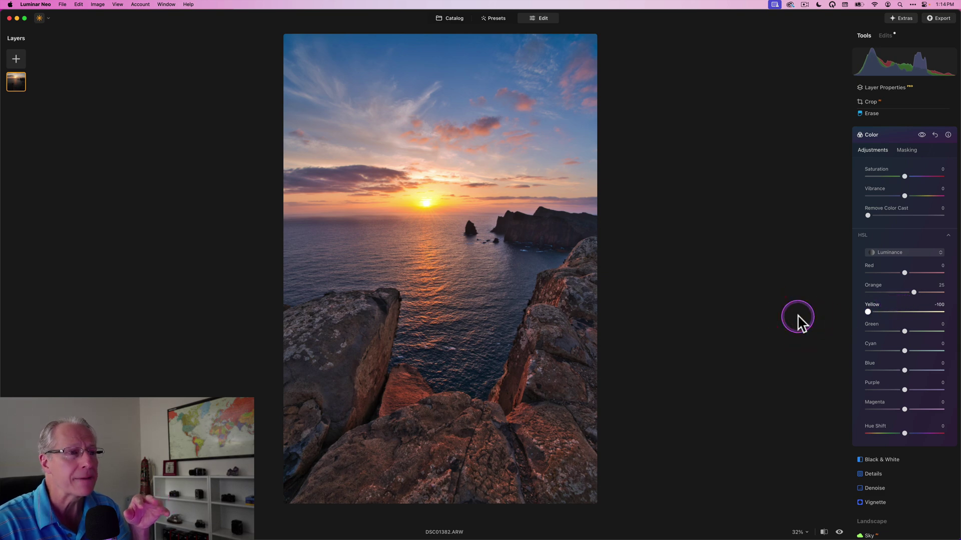
left_click(921, 135)
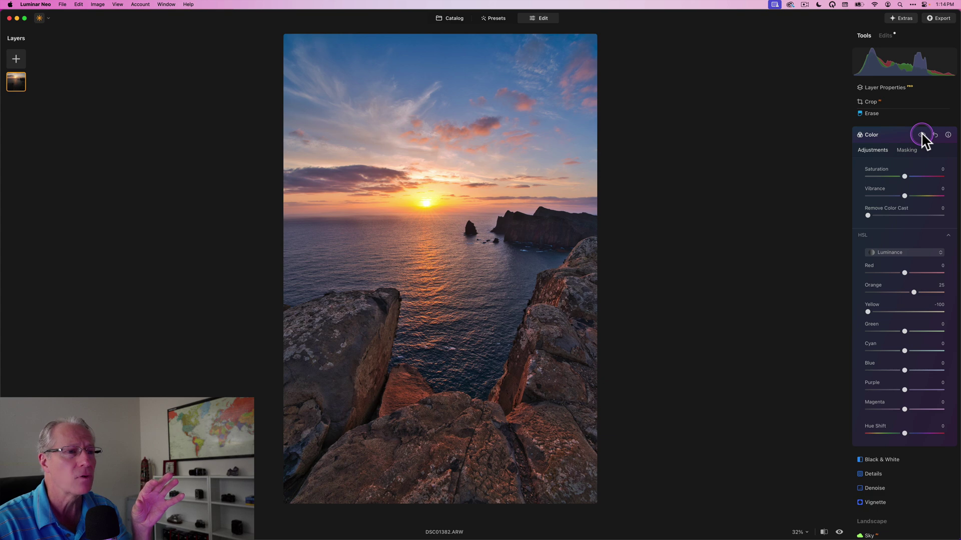
left_click(921, 134)
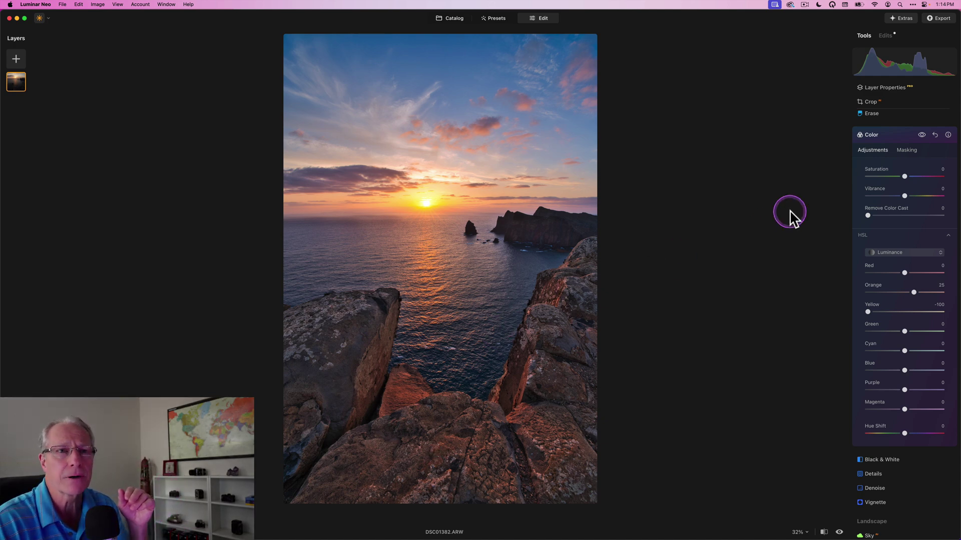
left_click(920, 133)
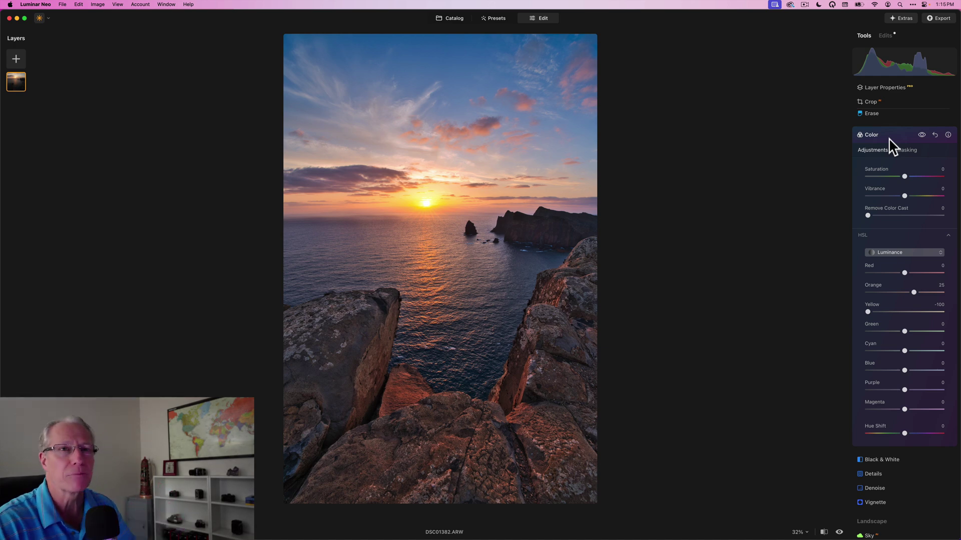
left_click(921, 134)
left_click(921, 135)
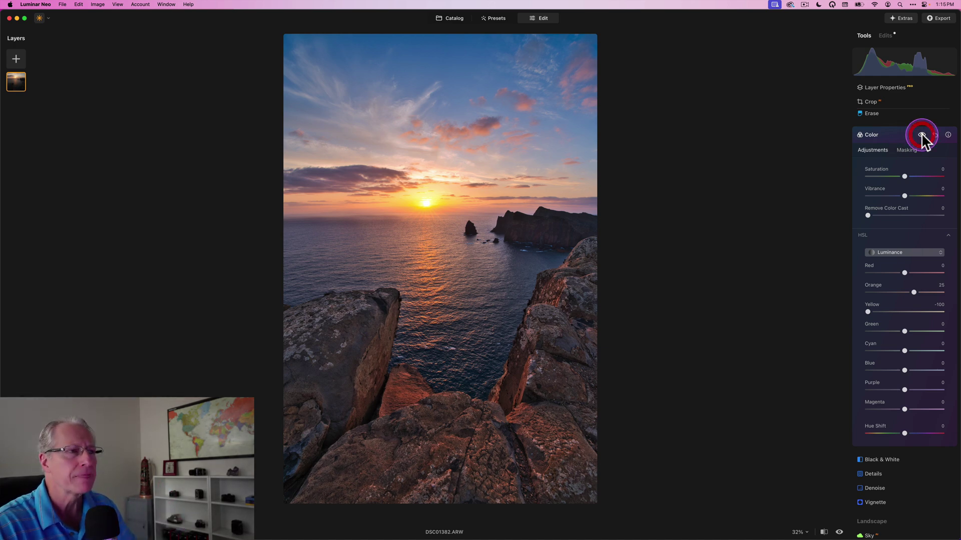
- Collapse Color and give Vignette a first pass at Amount -34 and Size 31
left_click(903, 136)
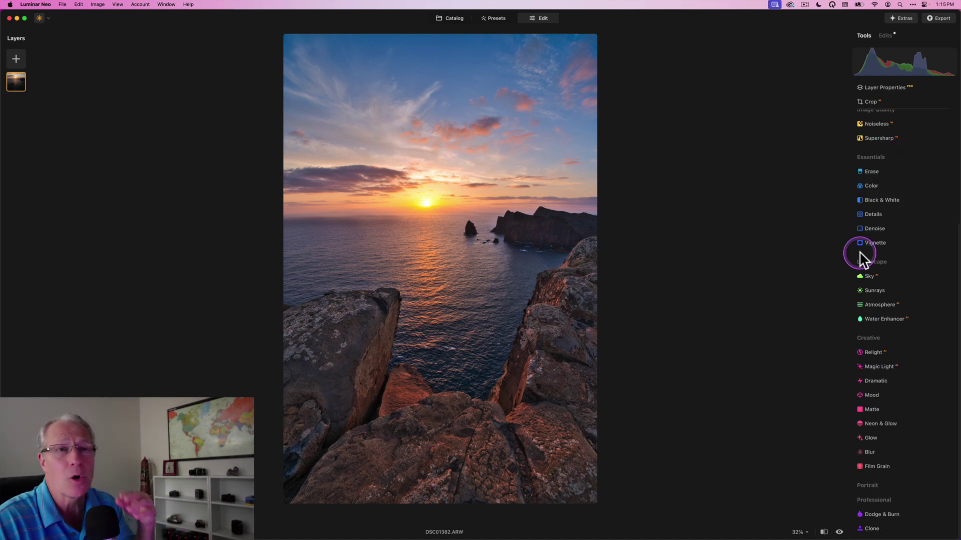
left_click(875, 250)
left_click(891, 289)
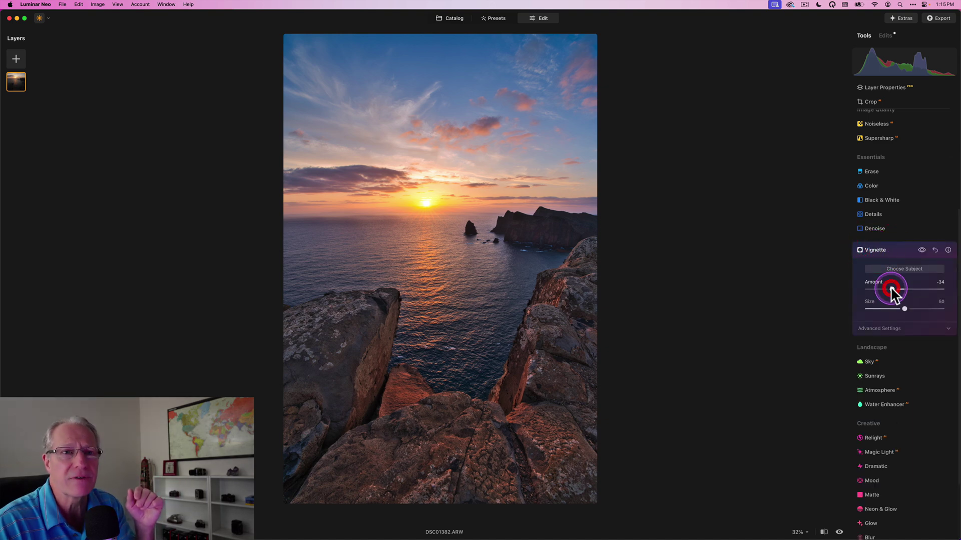
left_click(890, 308)
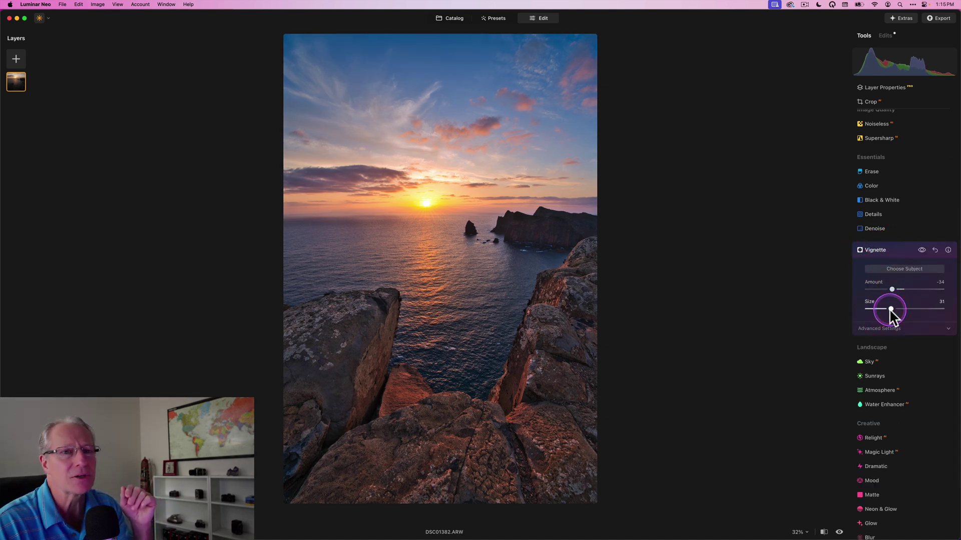
left_click(878, 328)
left_click(880, 394)
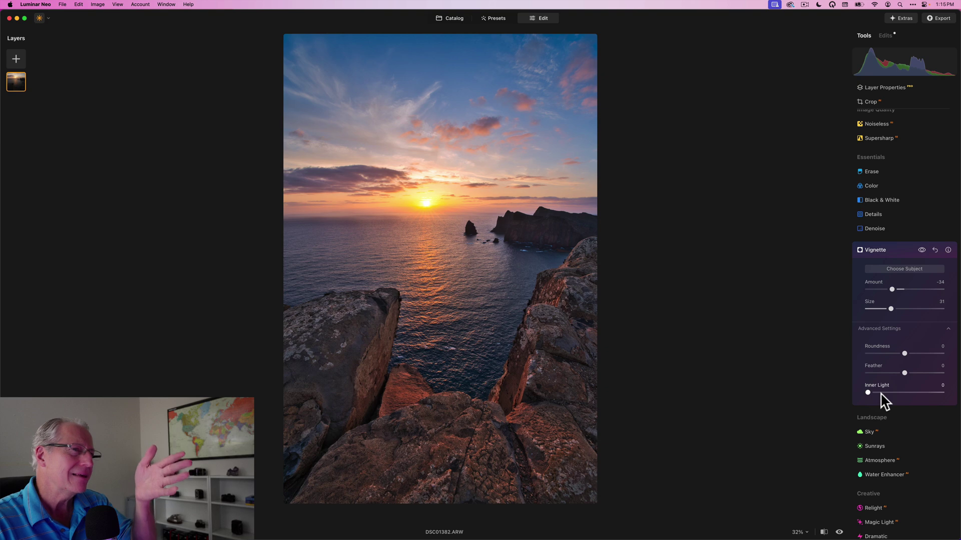
left_click(892, 269)
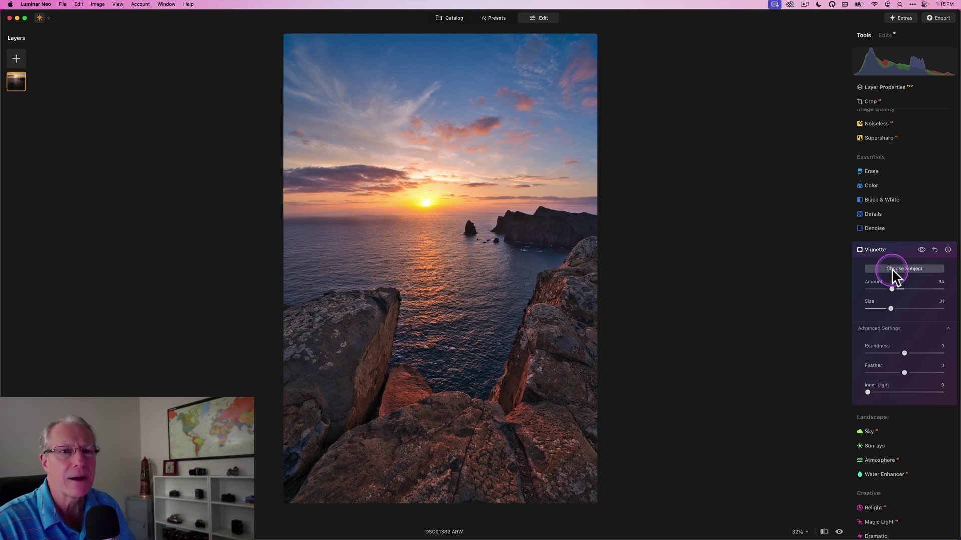
left_click(878, 328)
- Set the vignette to Amount -43, Size 23, Roundness 60 and Feather 100
left_click(892, 290)
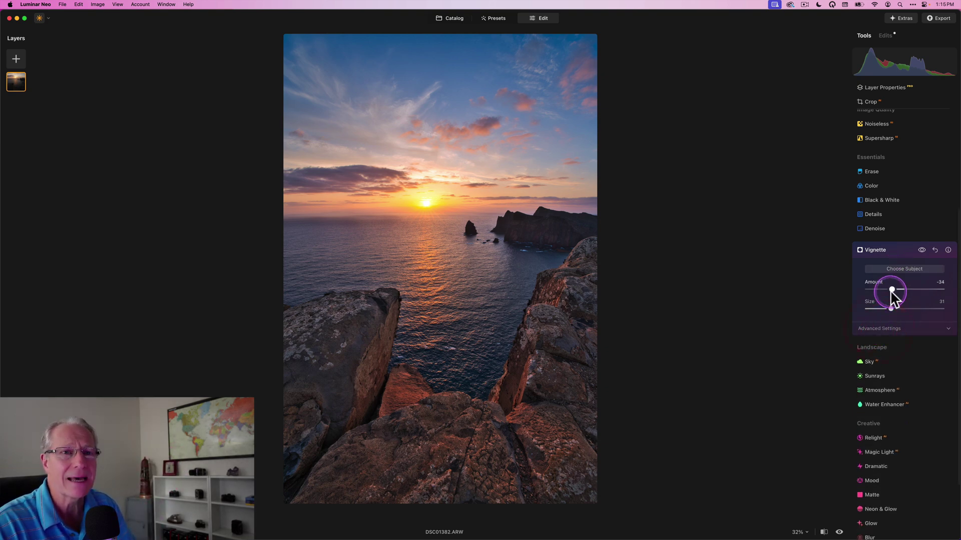
left_click_drag(892, 291, 888, 289)
left_click(891, 309)
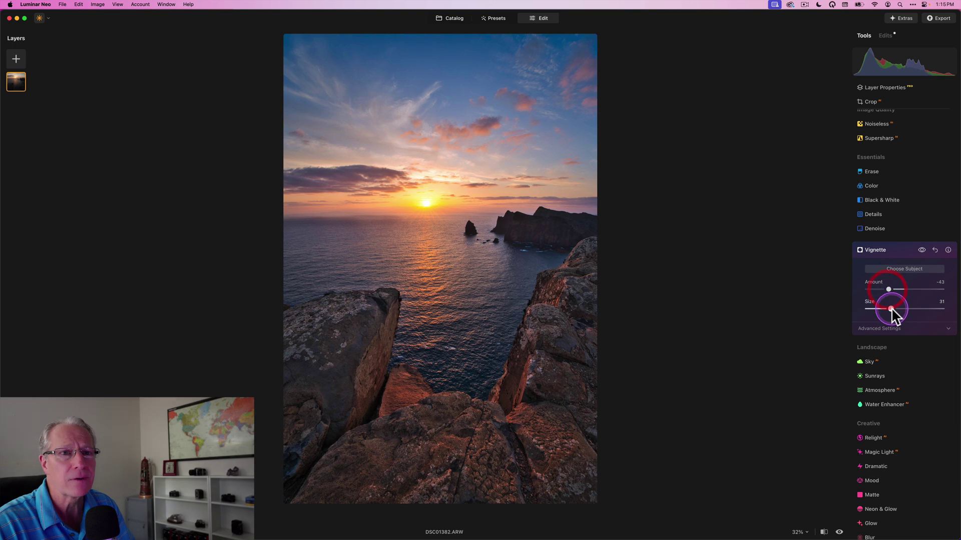
left_click(883, 328)
left_click(904, 354)
left_click_drag(916, 352, 941, 373)
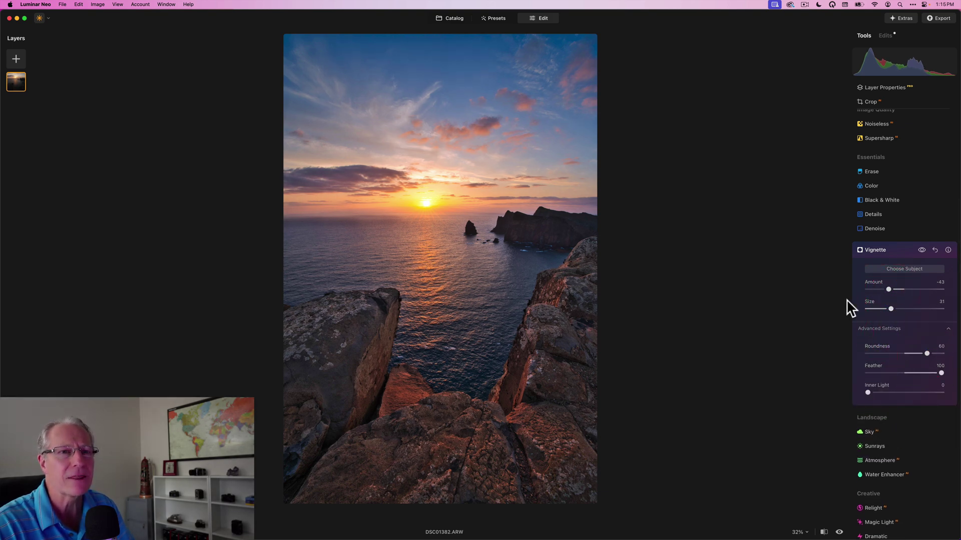
left_click_drag(884, 306, 883, 307)
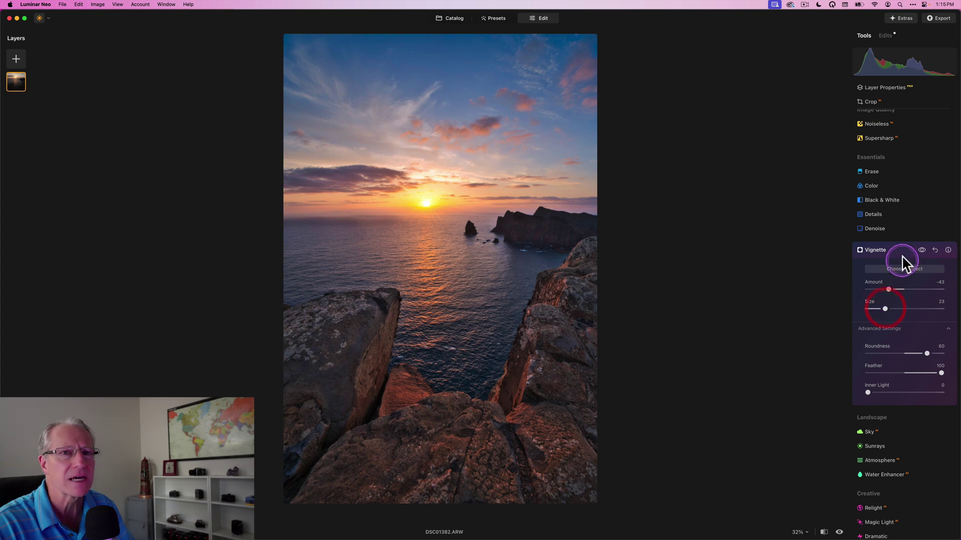
- Compare the photo with and without the vignette, then collapse the Vignette tool
left_click(922, 250)
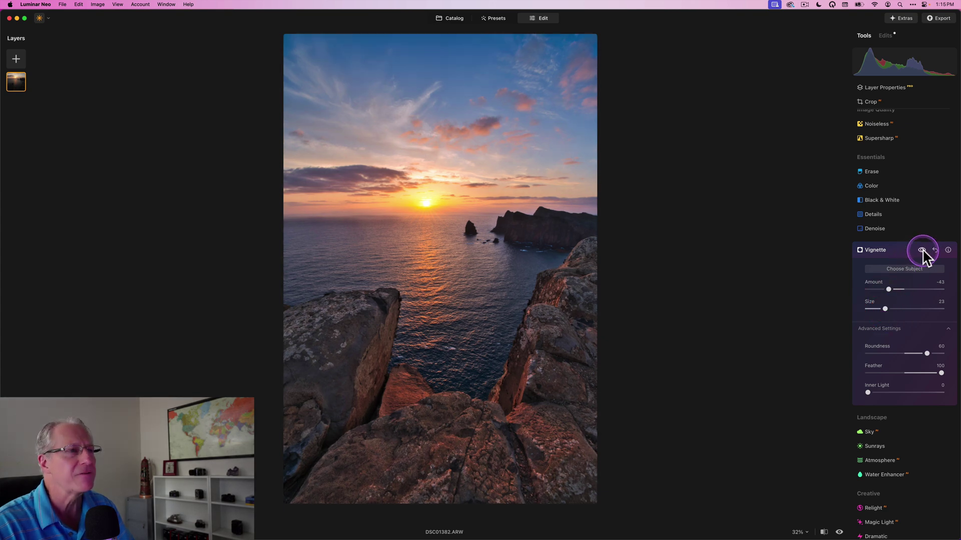
left_click(922, 250)
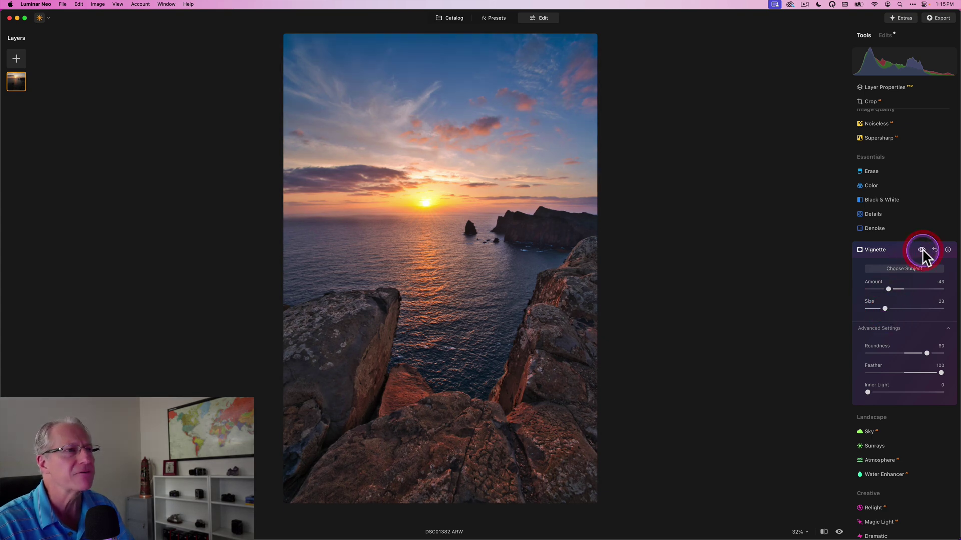
left_click(890, 251)
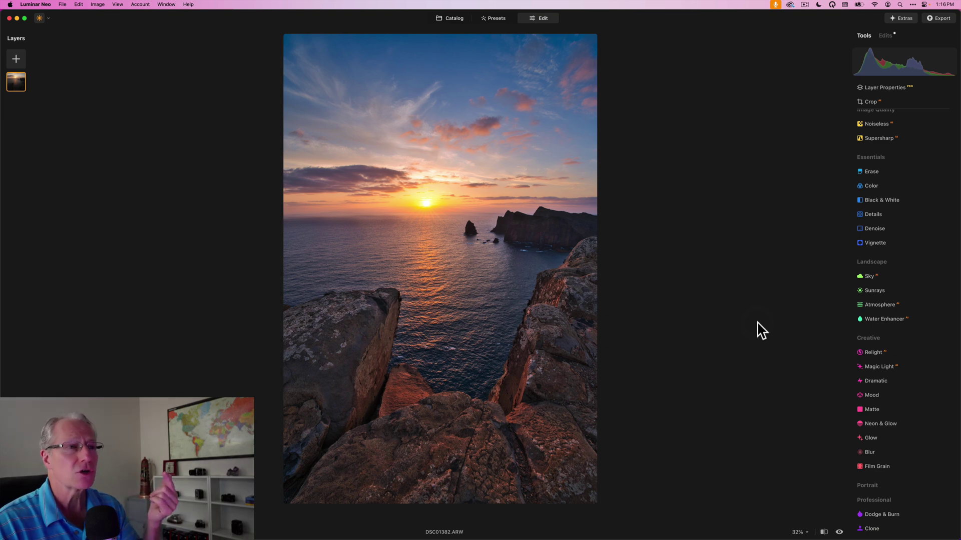
- Browse the May 2024 catalog grid at Small thumbnails, then return to editing the seascape
left_click(455, 20)
scroll(436, 393, "down", 3)
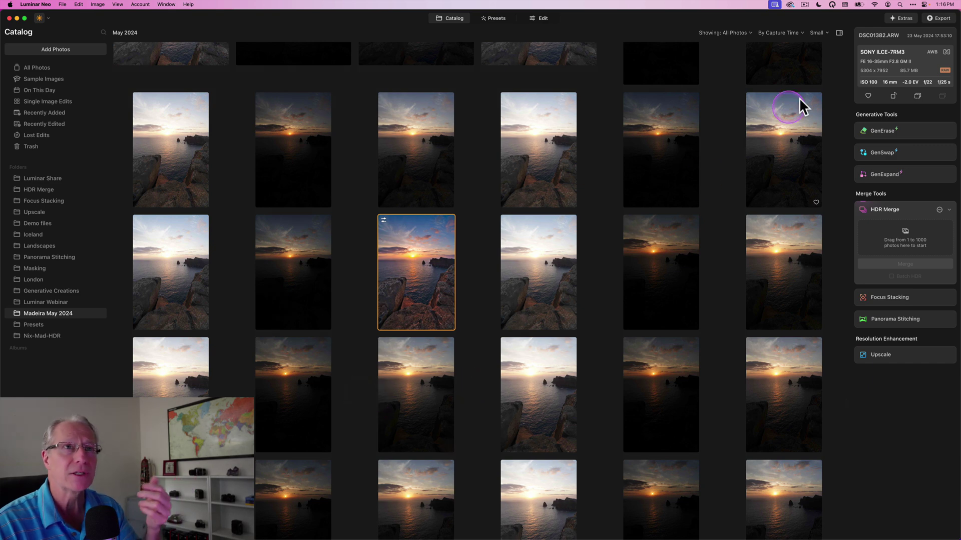
left_click(818, 33)
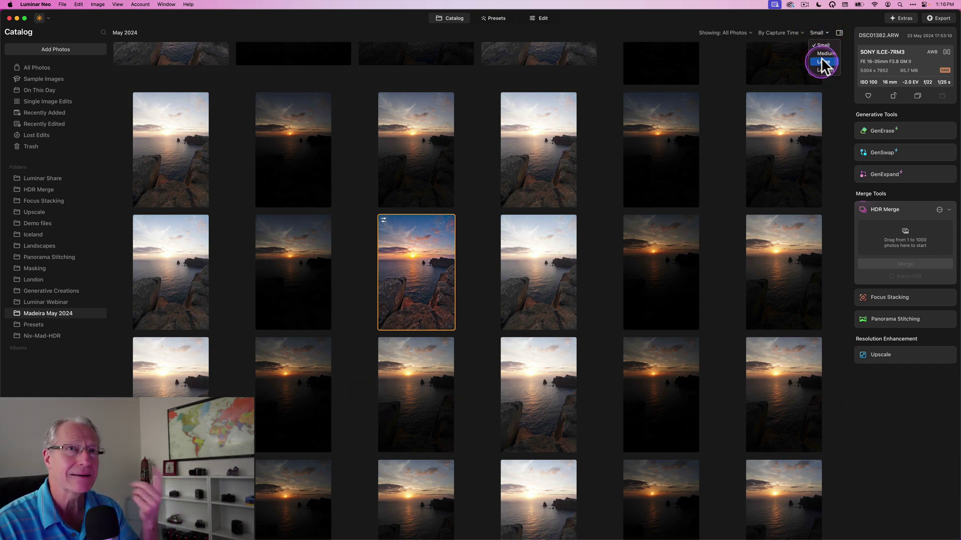
left_click(820, 34)
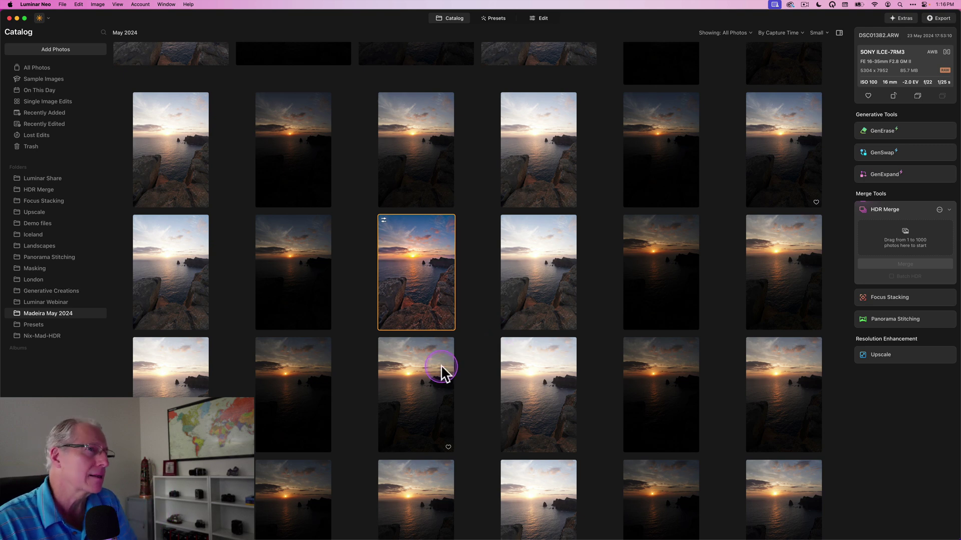
scroll(438, 418, "down", 1)
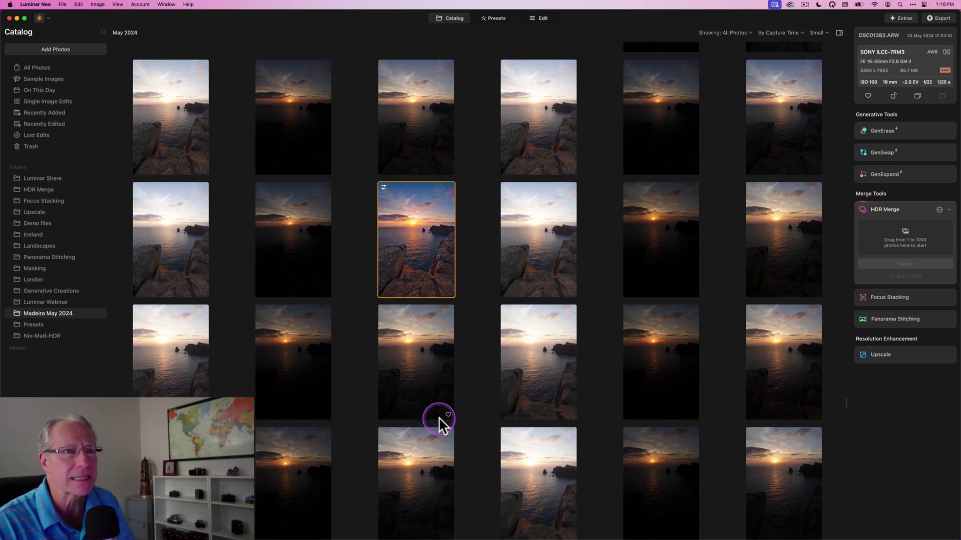
scroll(421, 253, "up", 1)
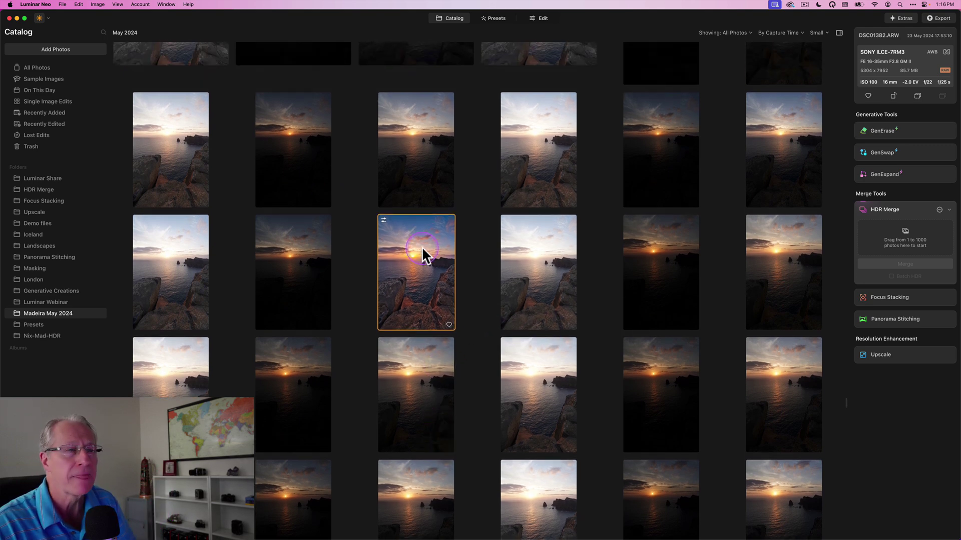
left_click(546, 15)
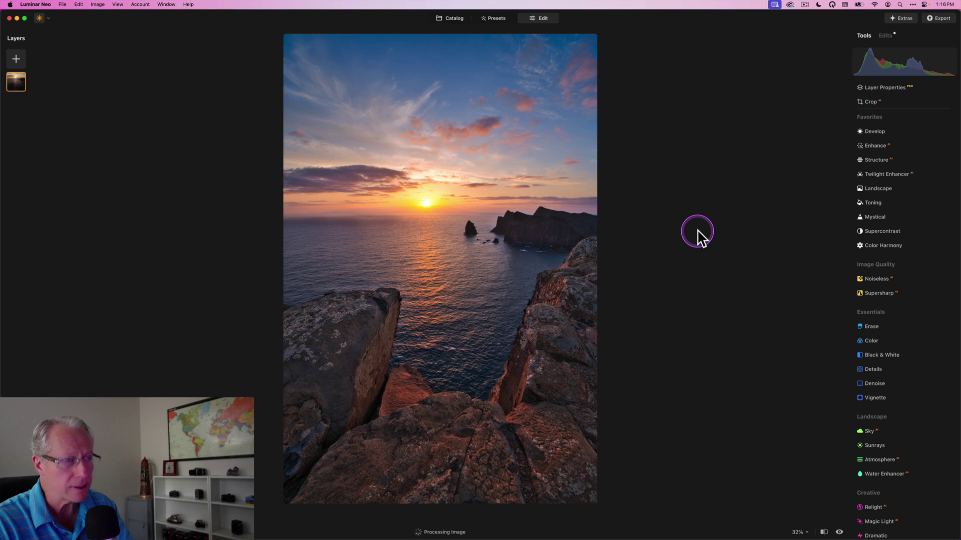
- Compare the edited seascape with the original using the backslash before/after split
key("backslash")
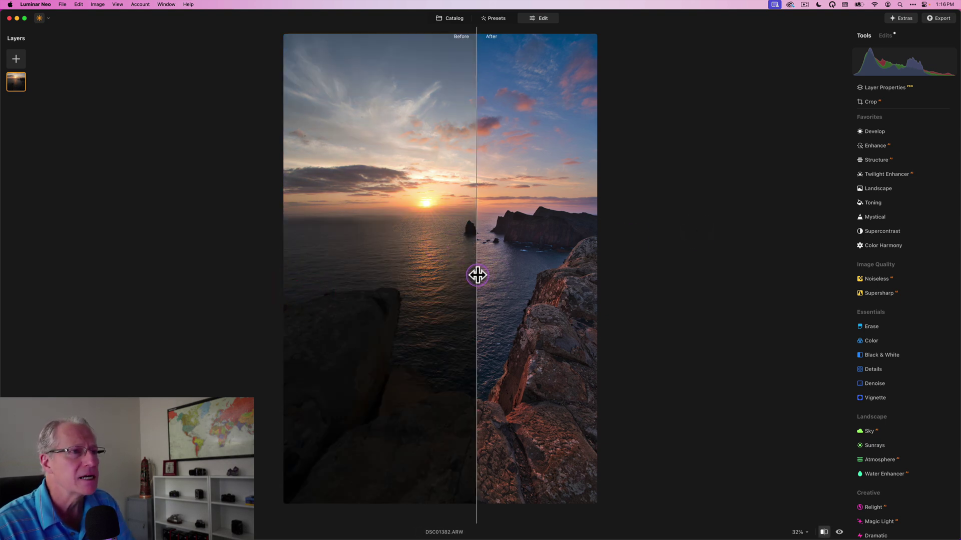
left_click_drag(477, 274, 400, 325)
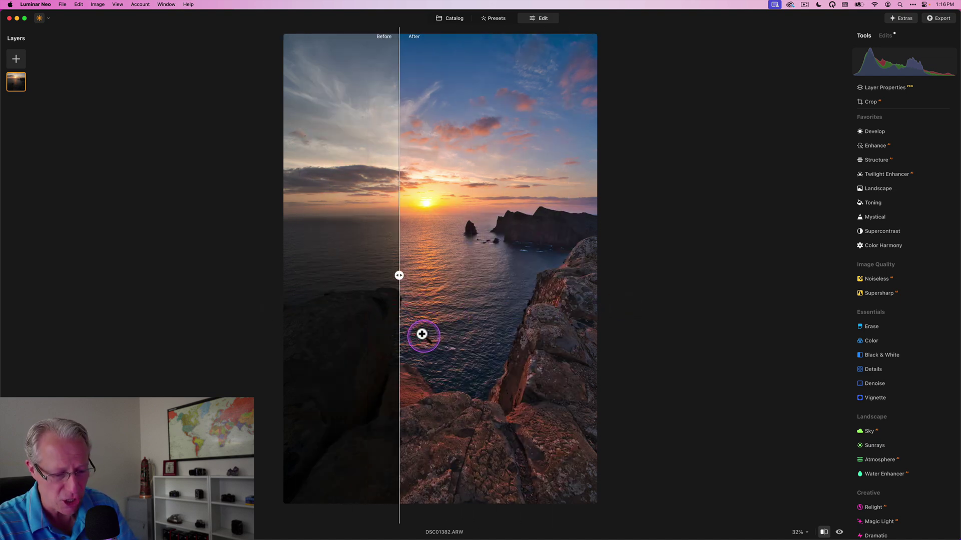
key("backslash")
key("backslash")
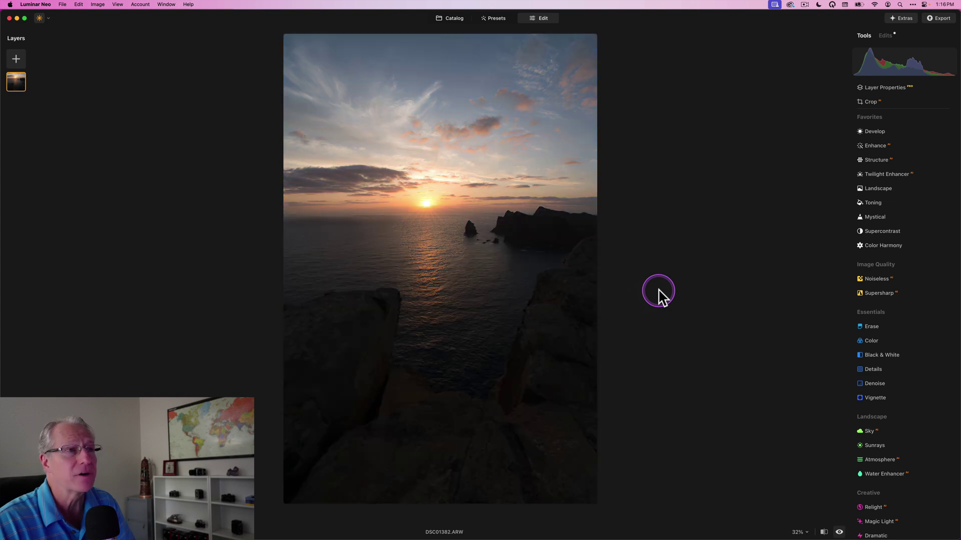
key("backslash")
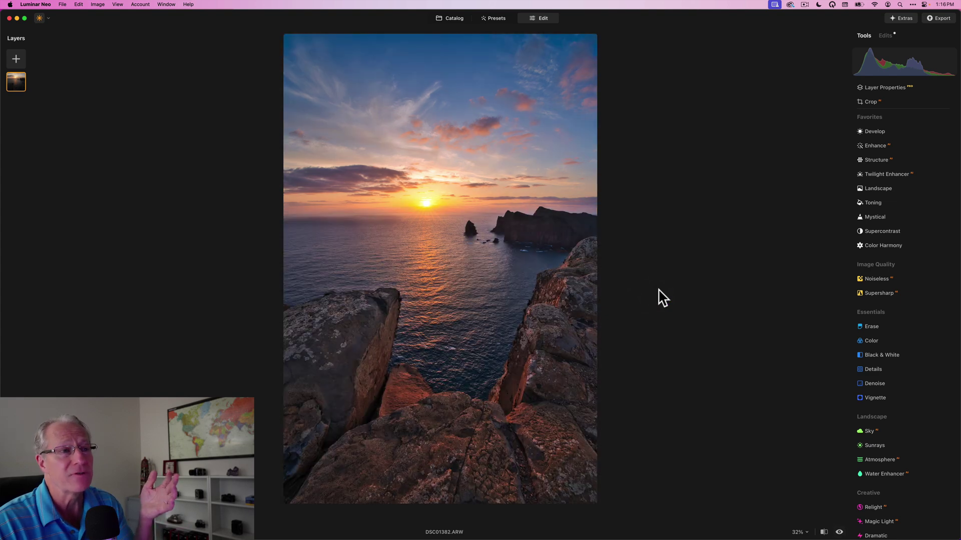